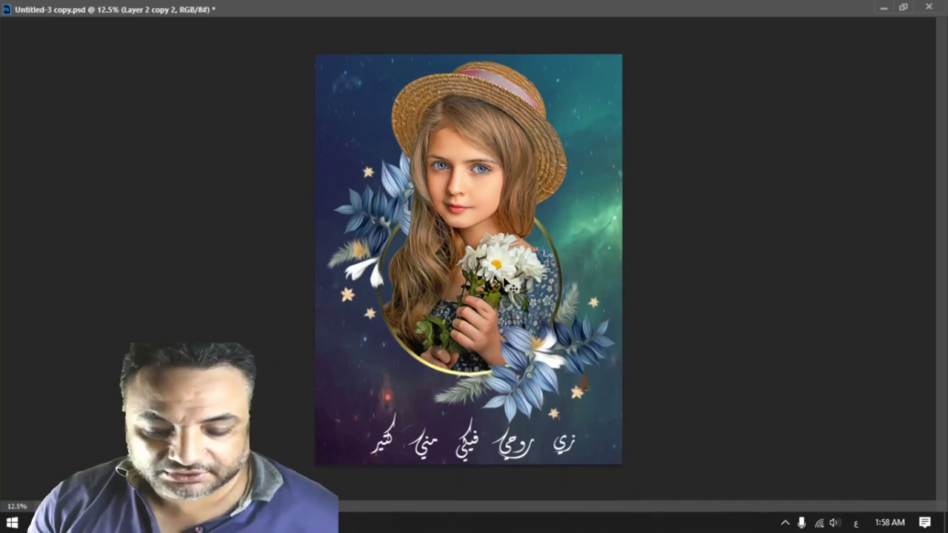
Examine the finished composite up close, from the hat and face to the bouquet, floral frame and Arabic caption
{"action": "left_click_drag", "start_coordinate": [511, 284], "coordinate": [483, 273]}
{"action": "scroll", "coordinate": [484, 274], "scroll_direction": "up", "scroll_amount": 1}
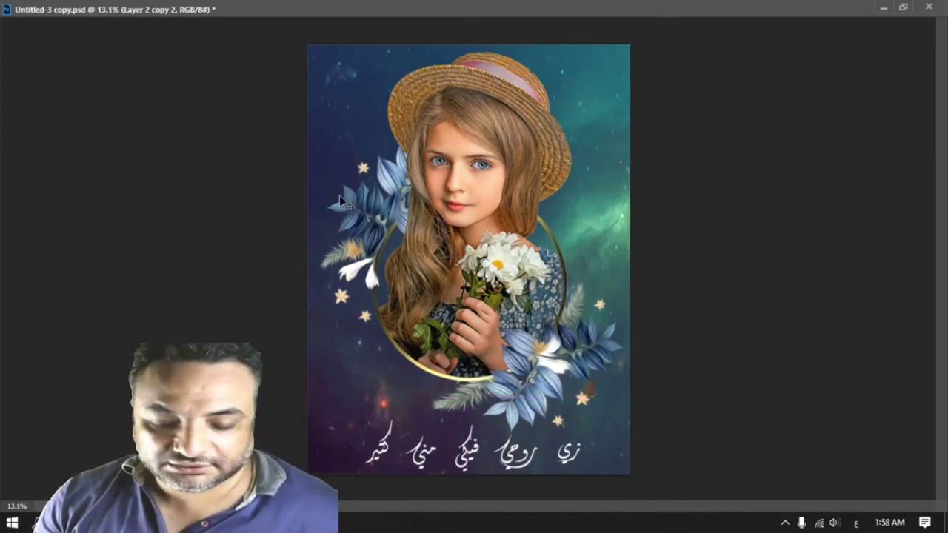
{"action": "scroll", "coordinate": [342, 201], "scroll_direction": "up", "scroll_amount": 3}
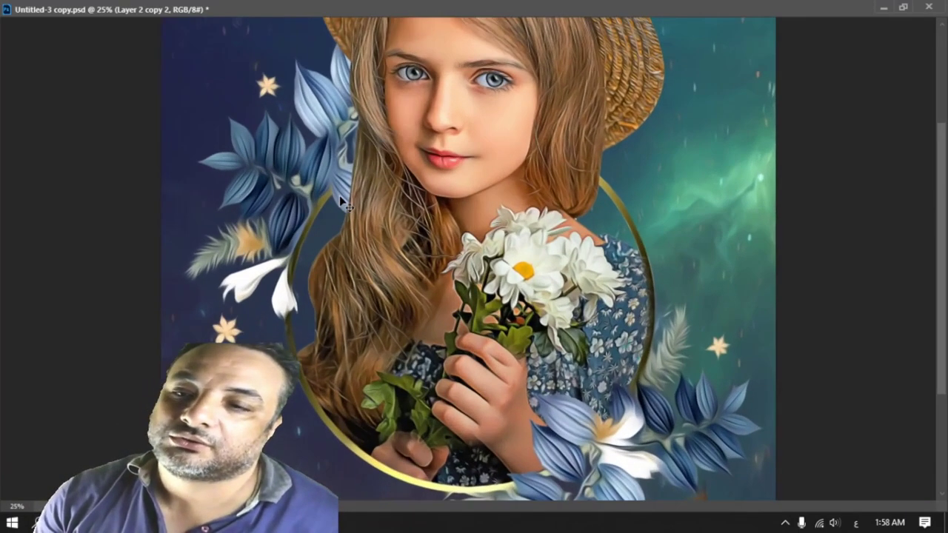
{"action": "scroll", "coordinate": [388, 271], "scroll_direction": "down", "scroll_amount": 4}
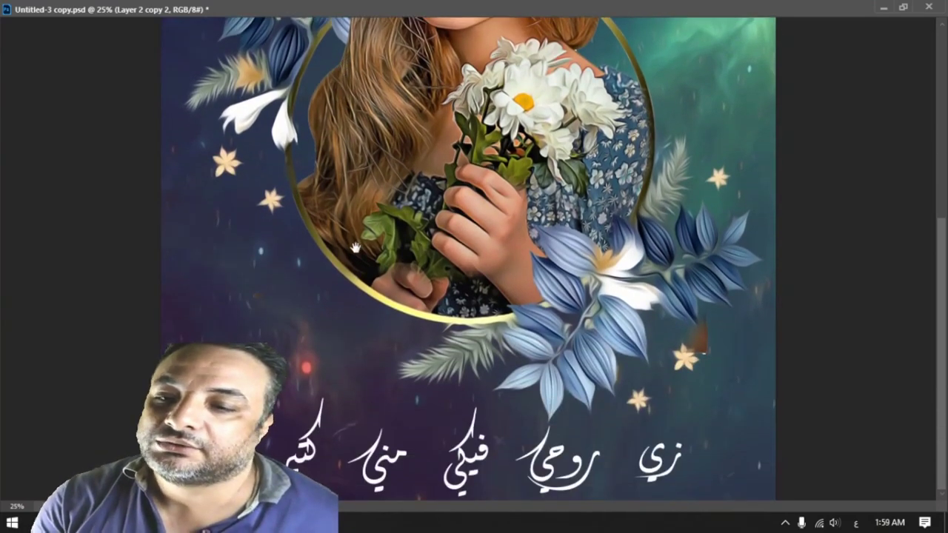
{"action": "scroll", "coordinate": [435, 290], "scroll_direction": "up", "scroll_amount": 2}
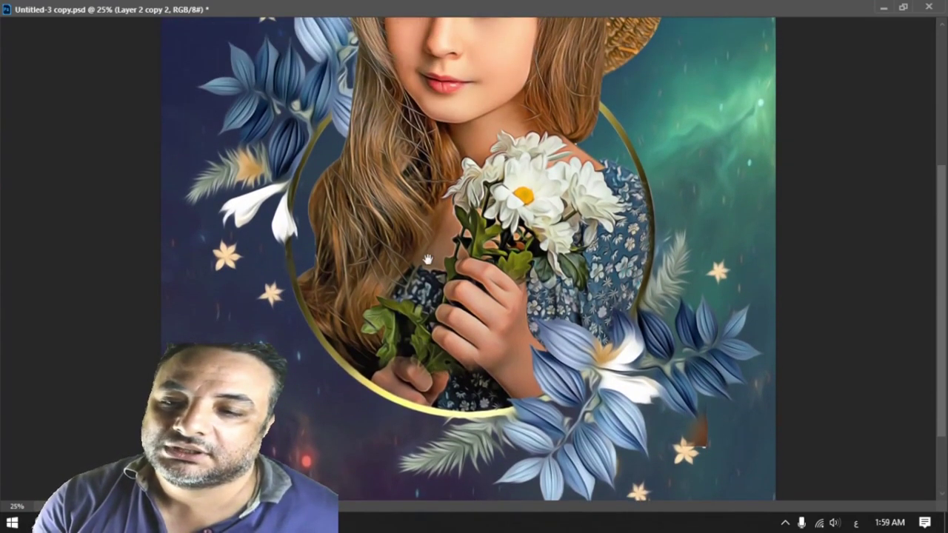
{"action": "scroll", "coordinate": [447, 348], "scroll_direction": "up", "scroll_amount": 3}
{"action": "left_click_drag", "start_coordinate": [283, 229], "coordinate": [410, 341]}
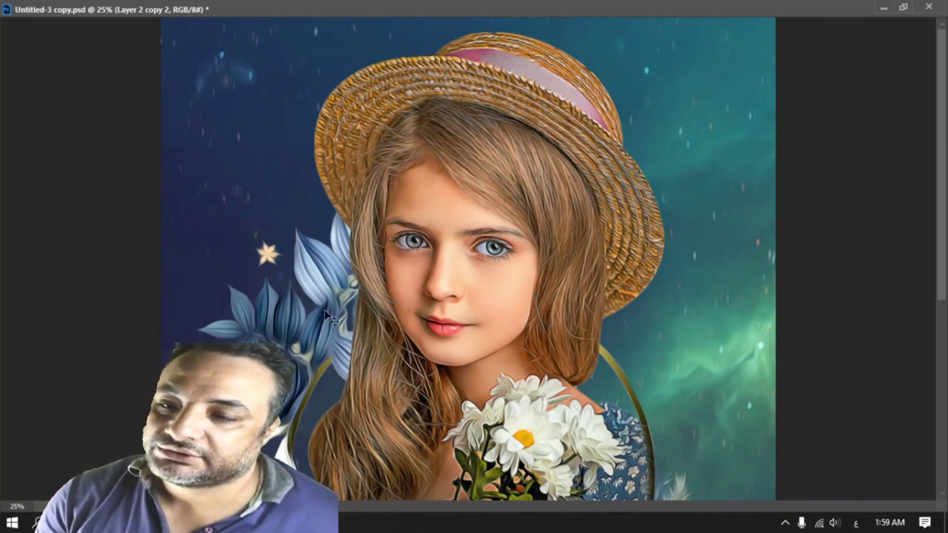
{"action": "scroll", "coordinate": [329, 314], "scroll_direction": "down", "scroll_amount": 4}
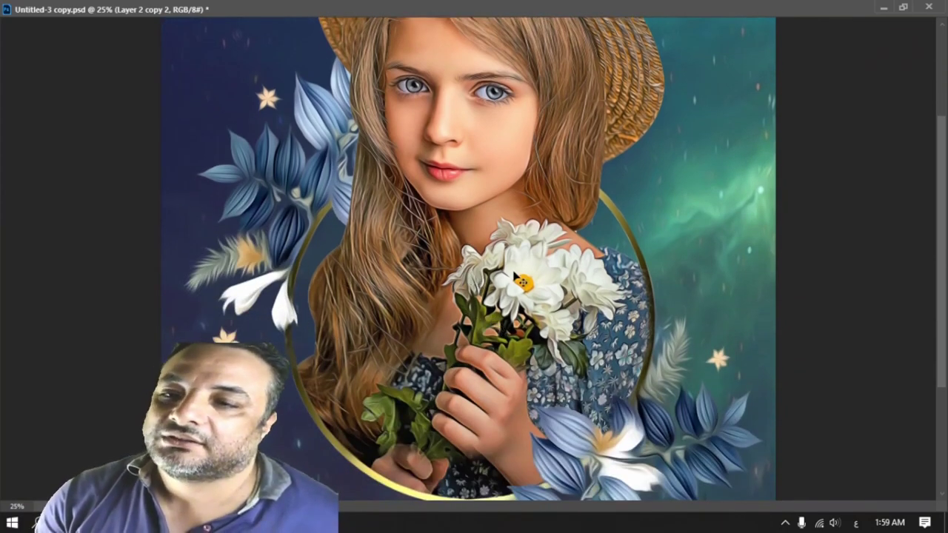
{"action": "scroll", "coordinate": [629, 289], "scroll_direction": "up", "scroll_amount": 1}
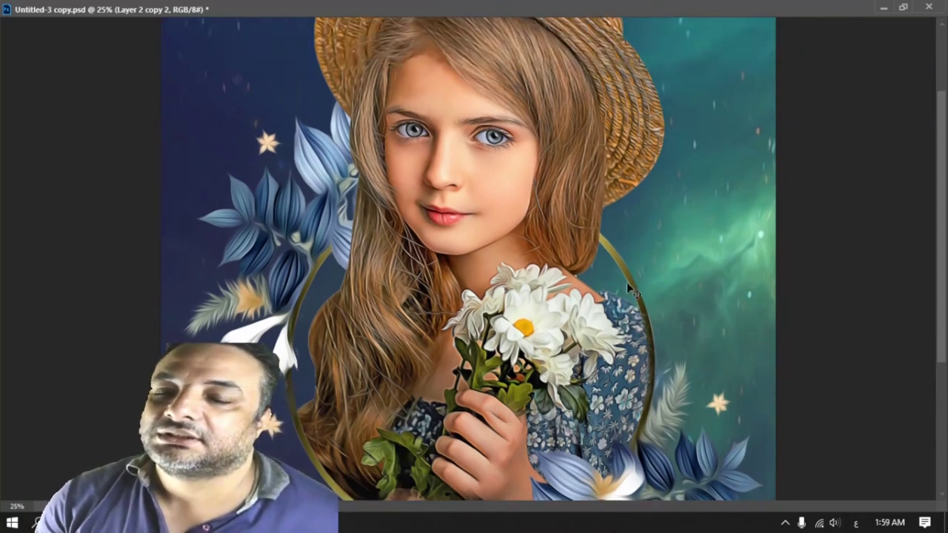
Delete the two girl layers, Layer 3 copy and Layer 4, from the document
{"action": "left_click_drag", "start_coordinate": [548, 8], "coordinate": [548, 107]}
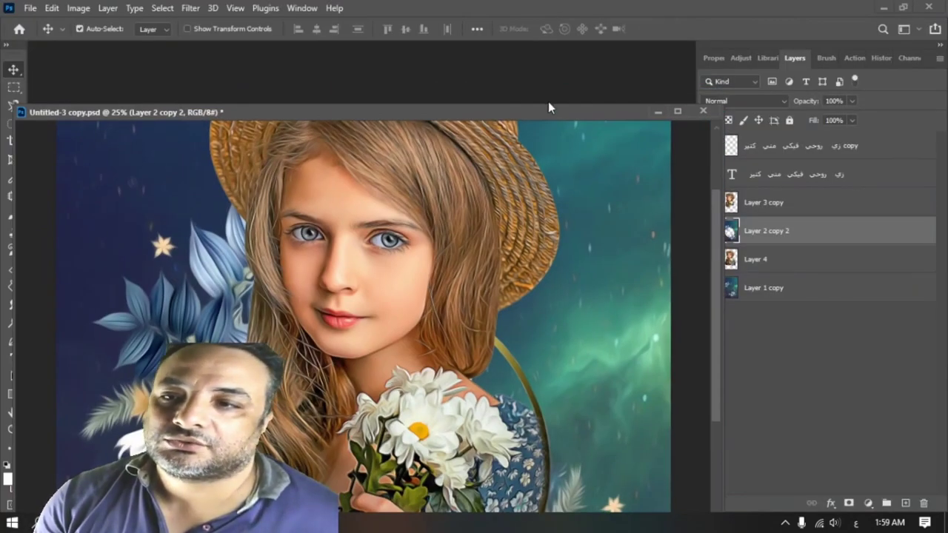
{"action": "left_click_drag", "start_coordinate": [483, 117], "coordinate": [383, 86]}
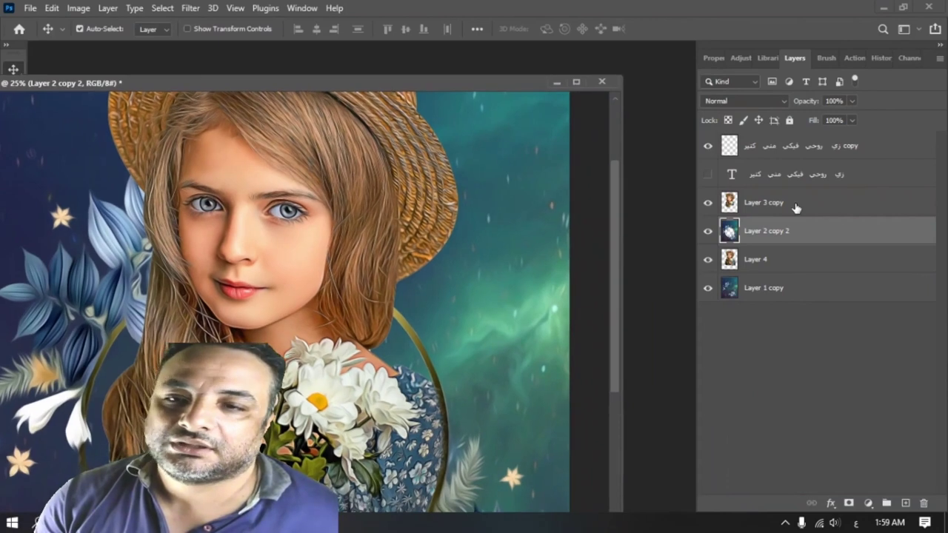
{"action": "left_click", "coordinate": [797, 205]}
{"action": "key", "text": "Delete"}
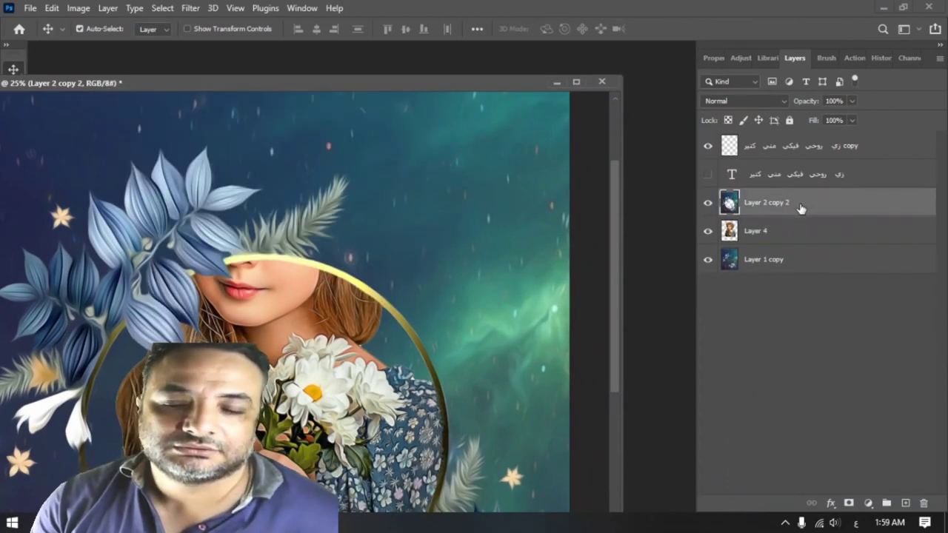
{"action": "left_click", "coordinate": [790, 238]}
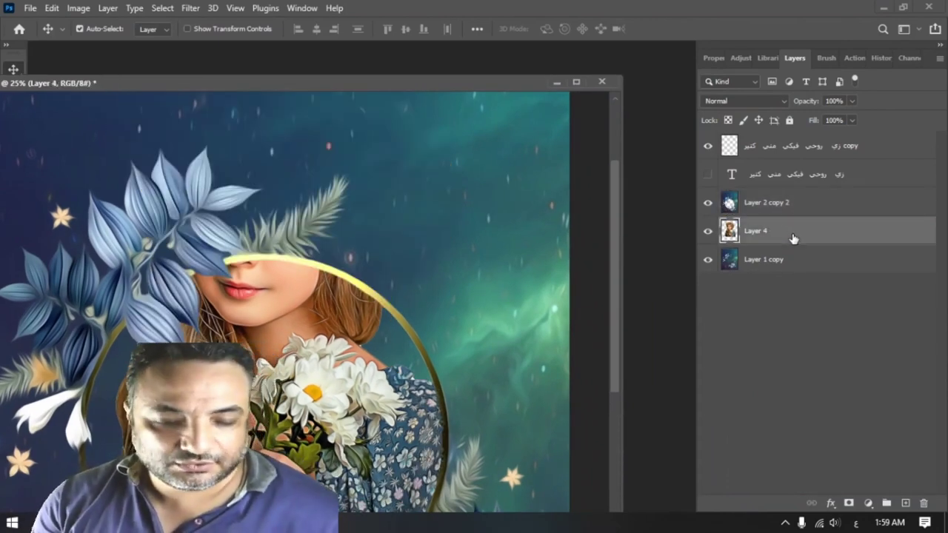
{"action": "key", "text": "Delete"}
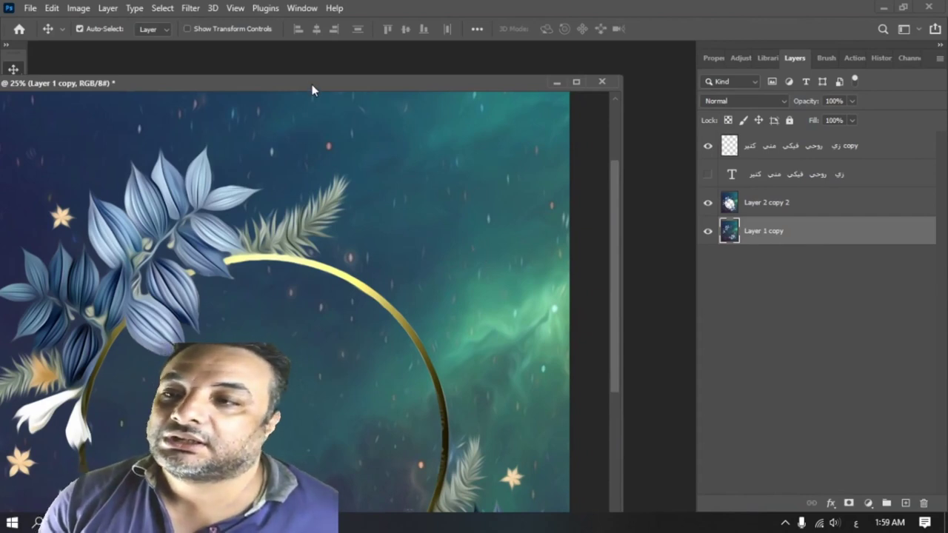
Hide the Layer 1 copy background so the circular opening of the floral frame is transparent
{"action": "left_click_drag", "start_coordinate": [313, 77], "coordinate": [340, 68]}
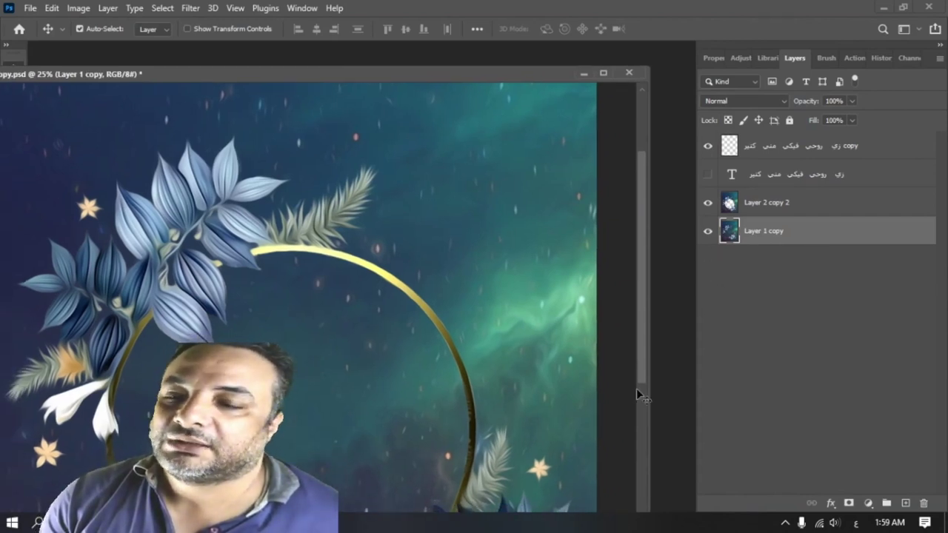
{"action": "left_click", "coordinate": [708, 231]}
{"action": "scroll", "coordinate": [313, 372], "scroll_direction": "down", "scroll_amount": 3}
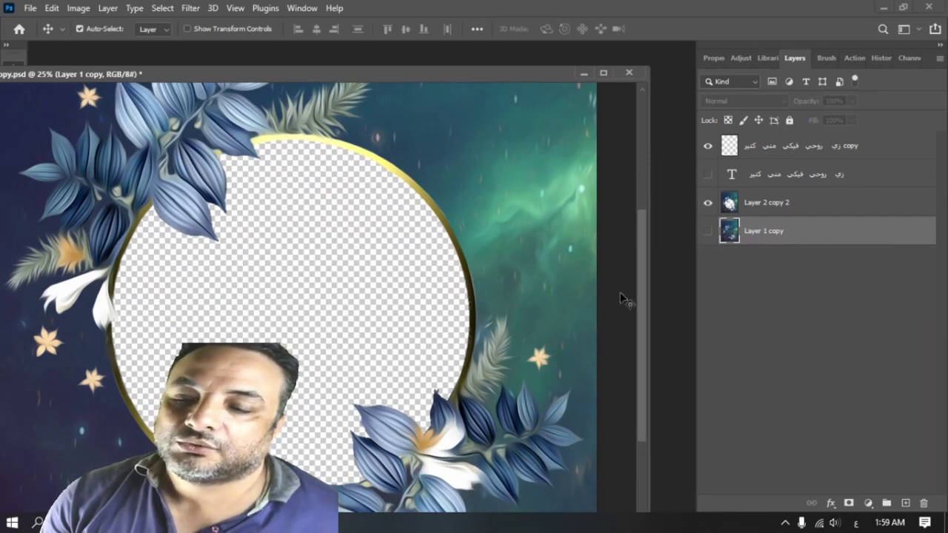
{"action": "left_click", "coordinate": [708, 232]}
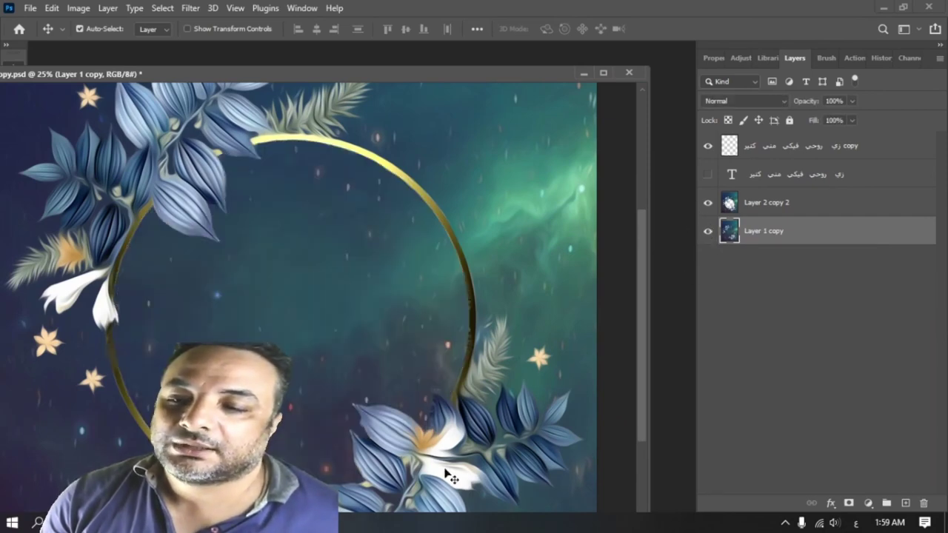
{"action": "left_click", "coordinate": [708, 232]}
Outline the stray pixels at the blue petal's tip with the Pen tool, convert the path to a selection, delete them from Layer 2 copy 2 and deselect
{"action": "key", "text": "ctrl+plus"}
{"action": "key", "text": "ctrl+plus"}
{"action": "key", "text": "ctrl+plus"}
{"action": "key", "text": "ctrl+plus"}
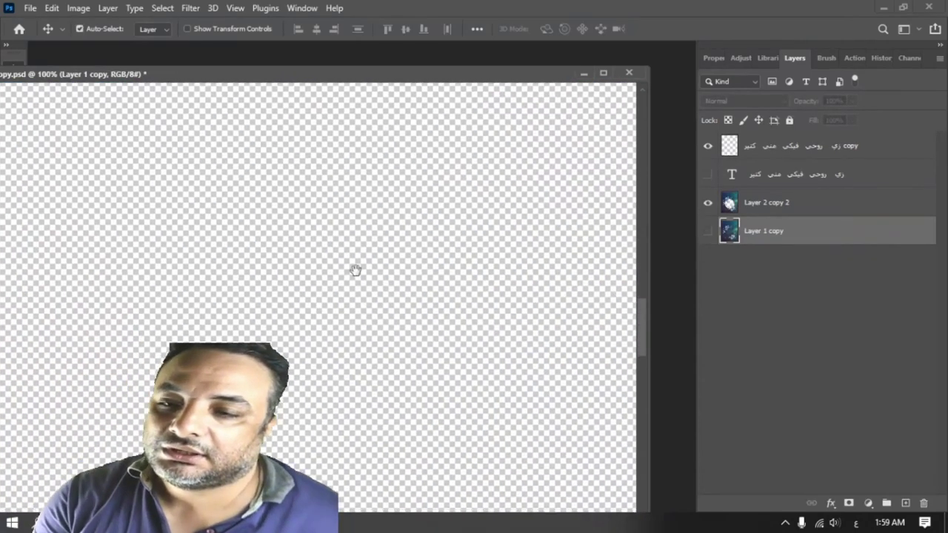
{"action": "left_click_drag", "start_coordinate": [355, 271], "coordinate": [325, 254]}
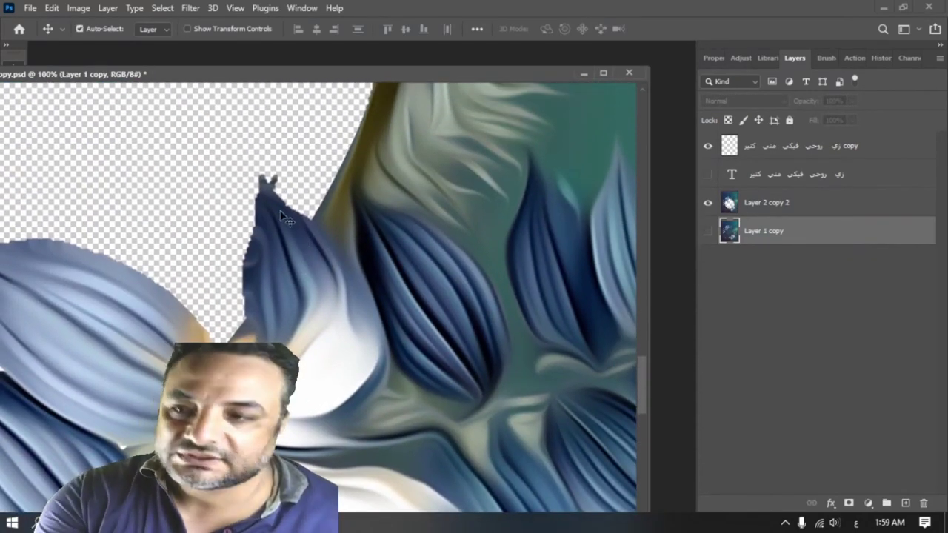
{"action": "key", "text": "p"}
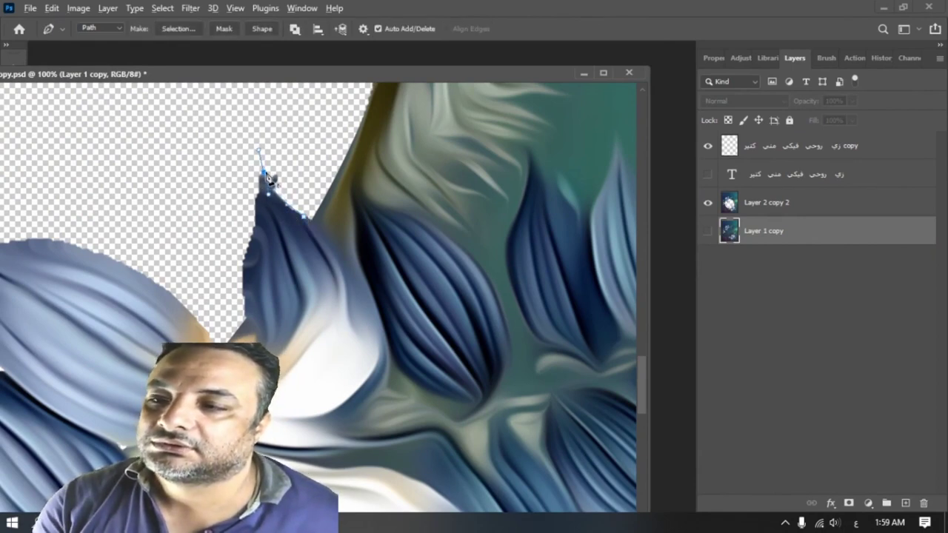
{"action": "right_click", "coordinate": [299, 215]}
{"action": "left_click", "coordinate": [335, 239]}
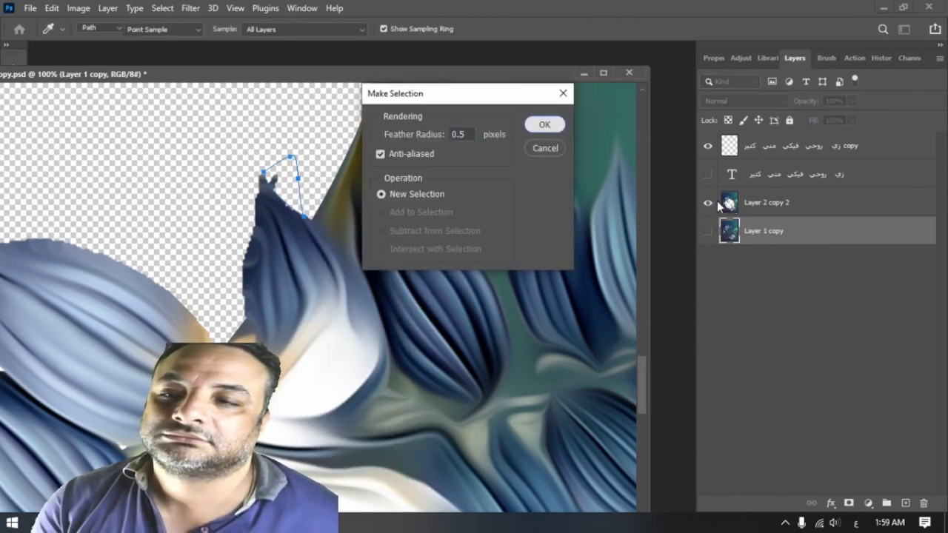
{"action": "key", "text": "Return"}
{"action": "left_click", "coordinate": [771, 203]}
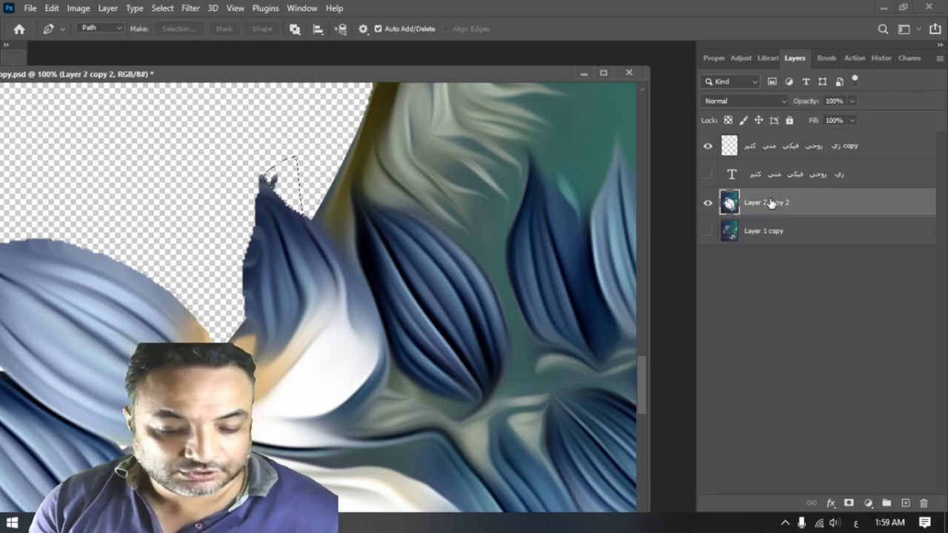
{"action": "key", "text": "ctrl+d"}
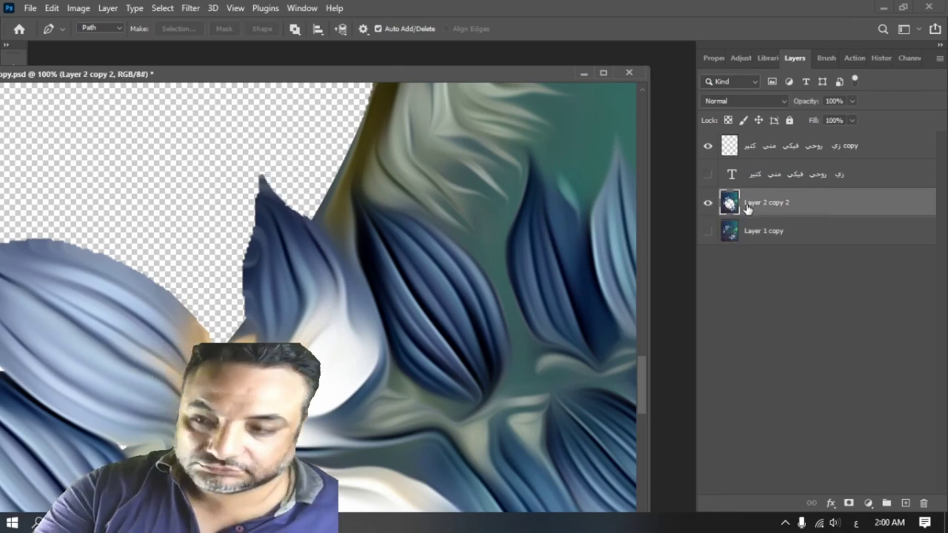
Copy the girl cutout from 30x40.jpg into Untitled-3 copy.psd
{"action": "key", "text": "ctrl+minus"}
{"action": "key", "text": "ctrl+minus"}
{"action": "key", "text": "ctrl+minus"}
{"action": "key", "text": "ctrl+minus"}
{"action": "key", "text": "ctrl+minus"}
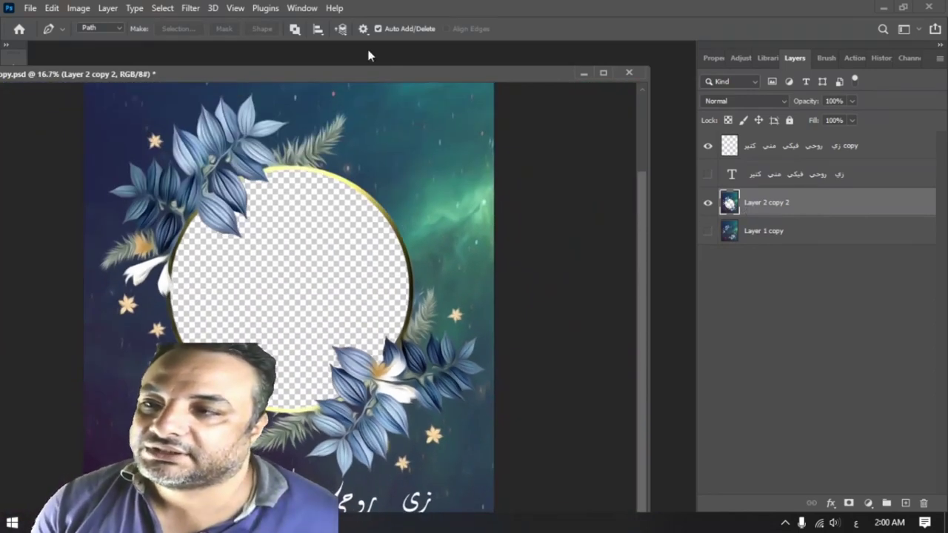
{"action": "left_click_drag", "start_coordinate": [265, 77], "coordinate": [601, 91]}
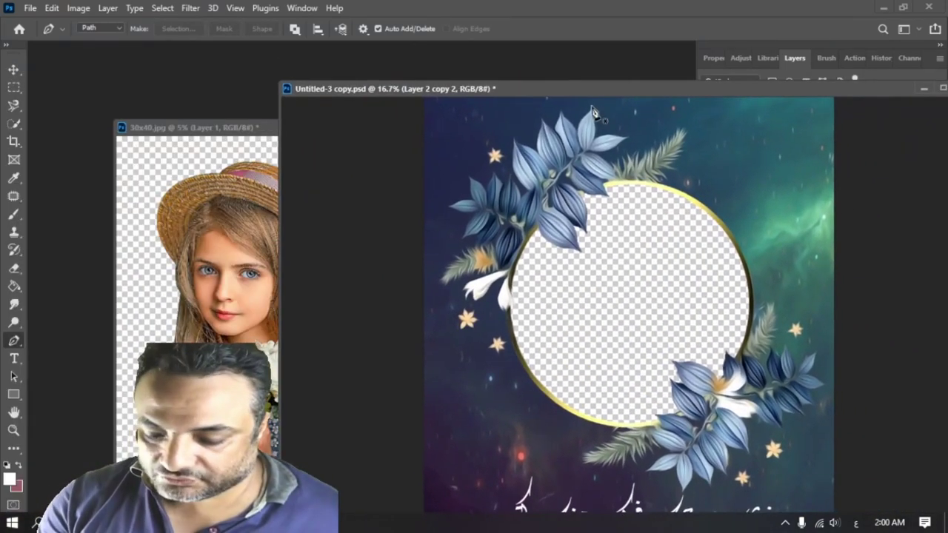
{"action": "key", "text": "v"}
{"action": "left_click_drag", "start_coordinate": [229, 308], "coordinate": [681, 287]}
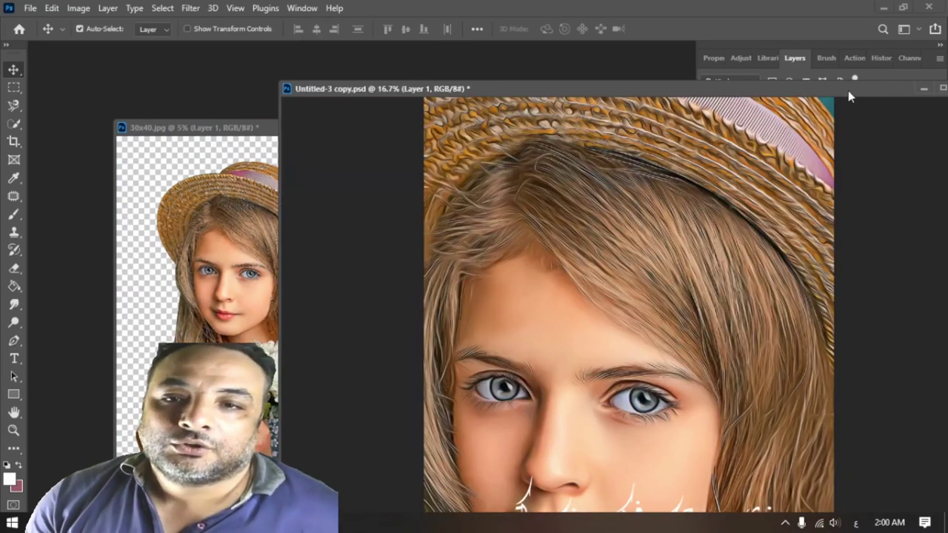
Scale the girl layer down proportionally with Free Transform until she roughly fits the circular frame
{"action": "left_click_drag", "start_coordinate": [847, 90], "coordinate": [597, 101]}
{"action": "left_click", "coordinate": [690, 99]}
{"action": "left_click_drag", "start_coordinate": [478, 180], "coordinate": [469, 268]}
{"action": "key", "text": "ctrl+t"}
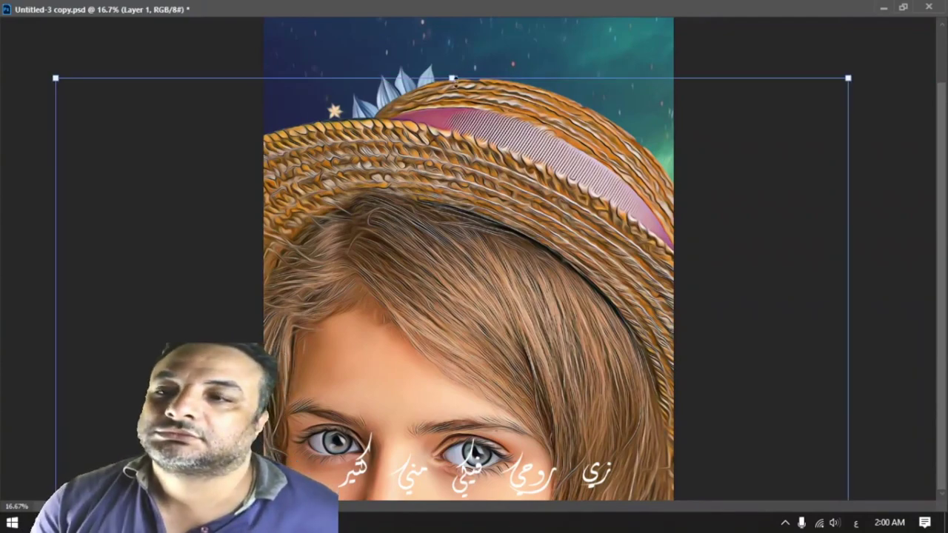
{"action": "left_click_drag", "start_coordinate": [450, 76], "coordinate": [451, 318]}
{"action": "left_click_drag", "start_coordinate": [479, 375], "coordinate": [483, 152]}
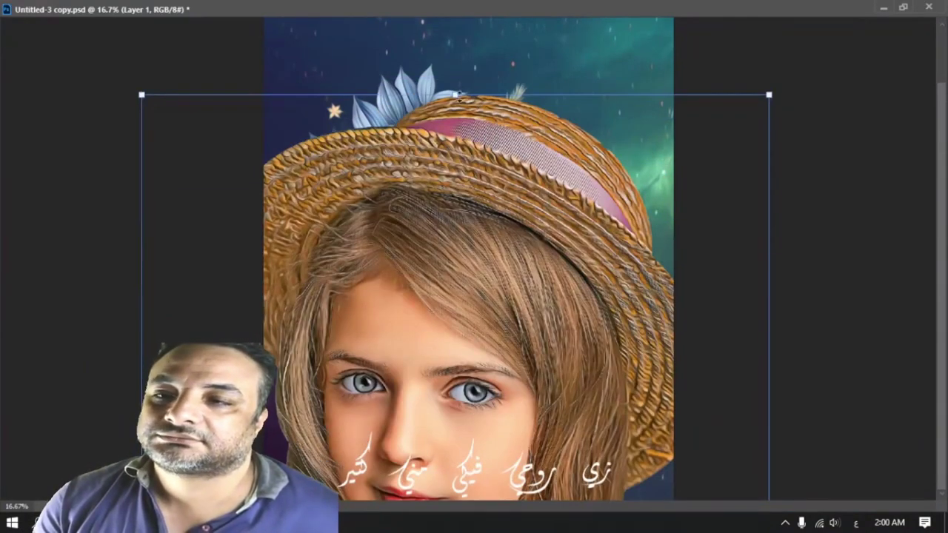
{"action": "left_click_drag", "start_coordinate": [454, 94], "coordinate": [452, 332]}
{"action": "left_click_drag", "start_coordinate": [515, 418], "coordinate": [521, 137]}
{"action": "left_click_drag", "start_coordinate": [456, 60], "coordinate": [457, 119]}
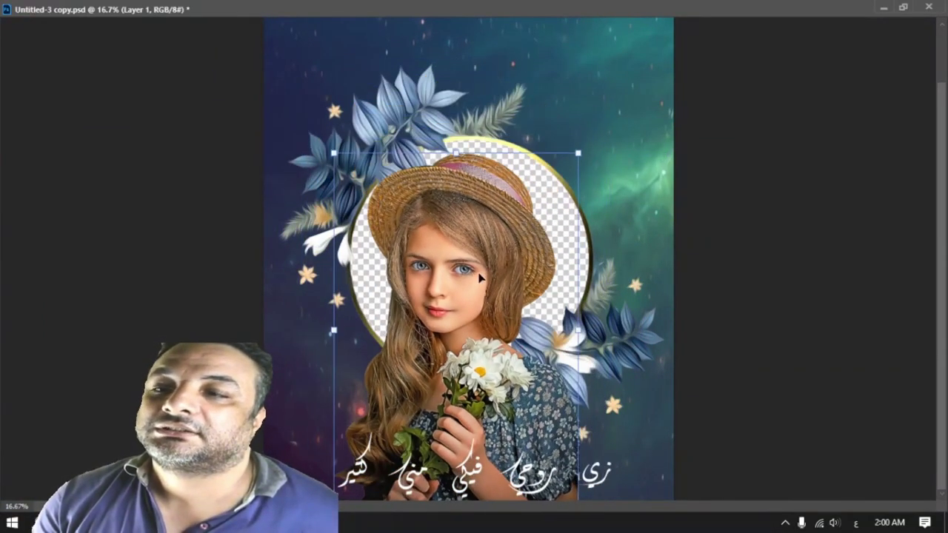
Raise the girl over the circular frame with her hat above it, enlarge her slightly and apply the transform
{"action": "left_click_drag", "start_coordinate": [489, 240], "coordinate": [484, 176]}
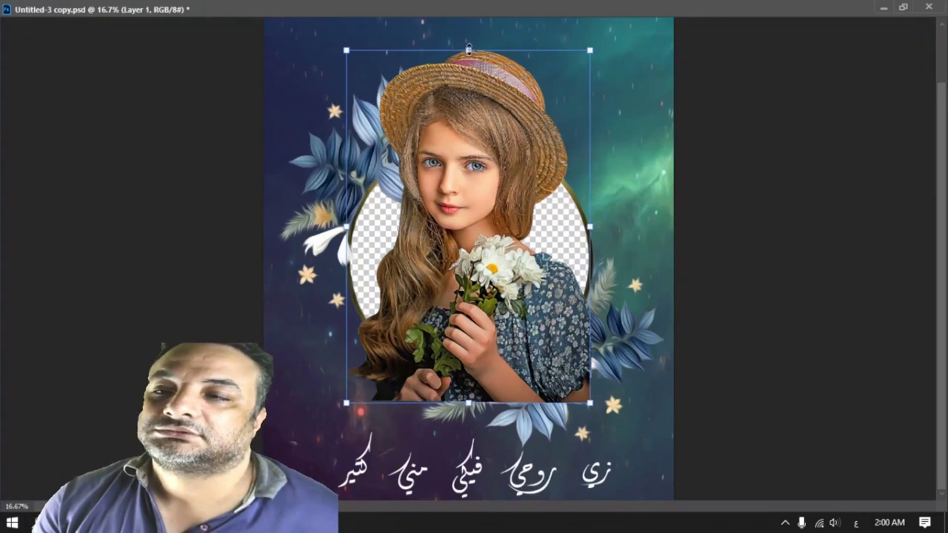
{"action": "left_click_drag", "start_coordinate": [468, 49], "coordinate": [469, 18]}
{"action": "left_click_drag", "start_coordinate": [440, 174], "coordinate": [441, 163]}
{"action": "scroll", "coordinate": [475, 226], "scroll_direction": "up", "scroll_amount": 2}
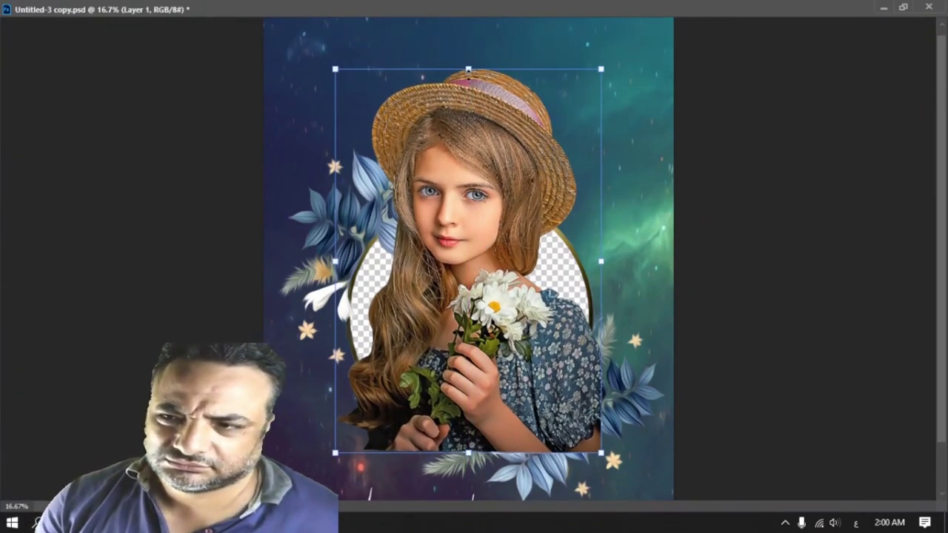
{"action": "left_click_drag", "start_coordinate": [468, 71], "coordinate": [468, 32]}
{"action": "mouse_move", "coordinate": [442, 256]}
{"action": "left_mouse_down"}
{"action": "mouse_move", "coordinate": [442, 235]}
{"action": "mouse_move", "coordinate": [441, 244]}
{"action": "left_mouse_up"}
{"action": "key", "text": "Return"}
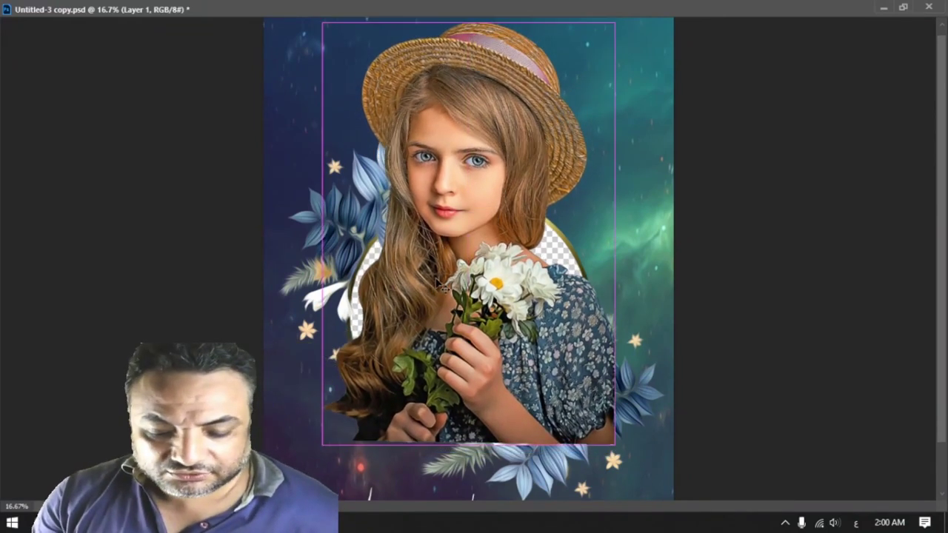
Move the girl layer beneath the Layer 2 copy 2 frame layer and show the Layer 1 copy background again
{"action": "key", "text": "ctrl+alt+g"}
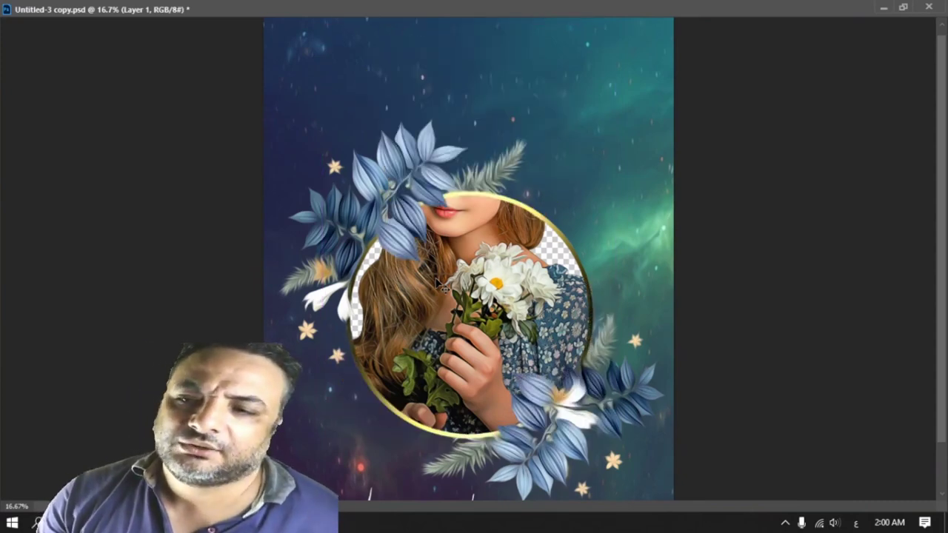
{"action": "left_click", "coordinate": [903, 8]}
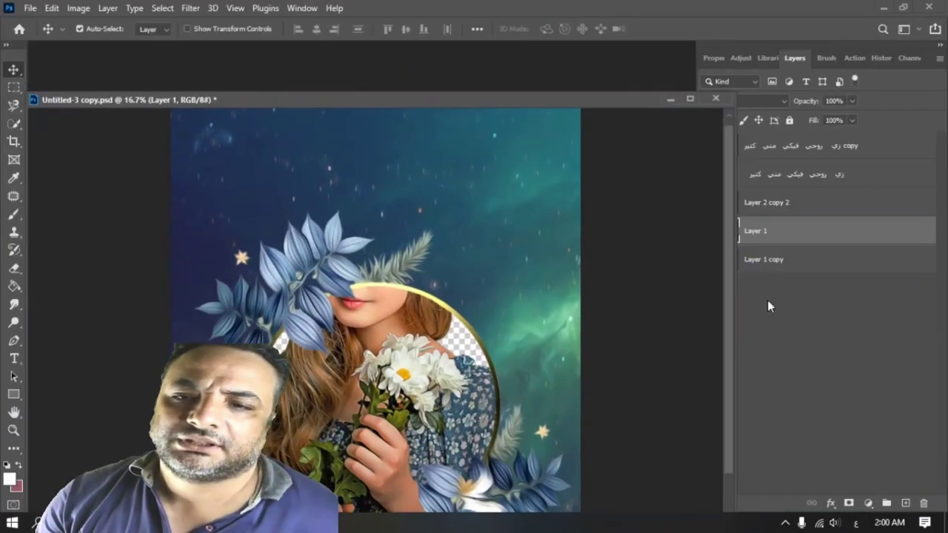
{"action": "left_click_drag", "start_coordinate": [493, 97], "coordinate": [387, 61]}
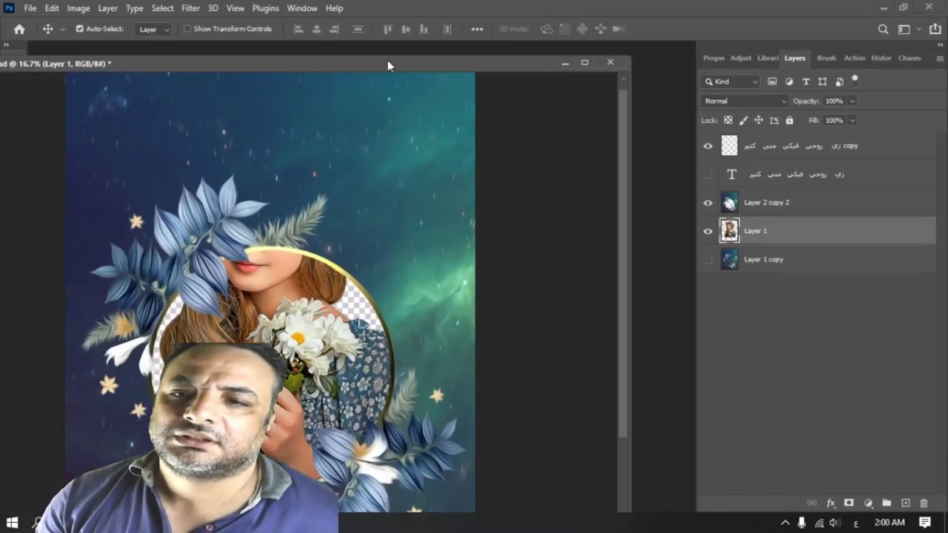
{"action": "left_click", "coordinate": [709, 261]}
{"action": "left_click", "coordinate": [584, 63]}
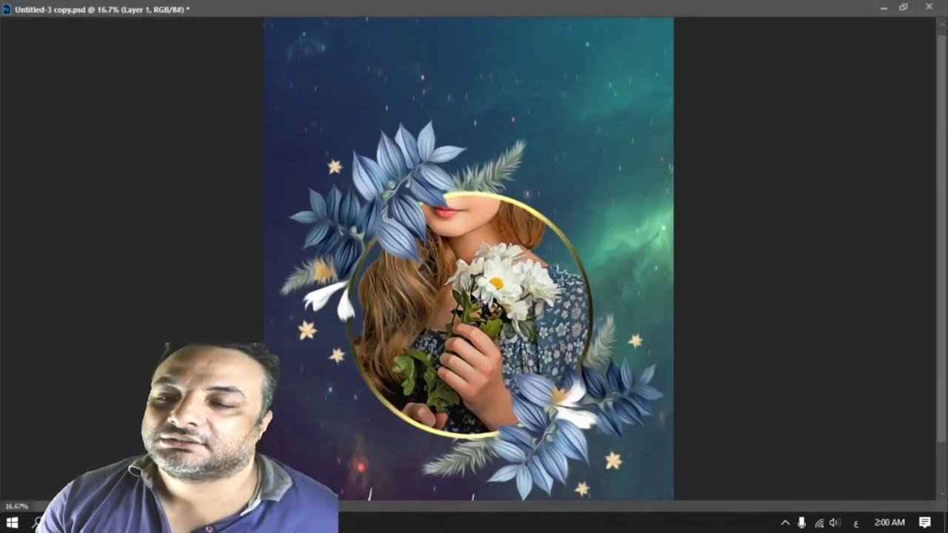
{"action": "right_click", "coordinate": [471, 319]}
{"action": "left_click", "coordinate": [481, 323]}
{"action": "left_click_drag", "start_coordinate": [483, 331], "coordinate": [498, 336]}
{"action": "key", "text": "ctrl+z"}
{"action": "left_click", "coordinate": [541, 295]}
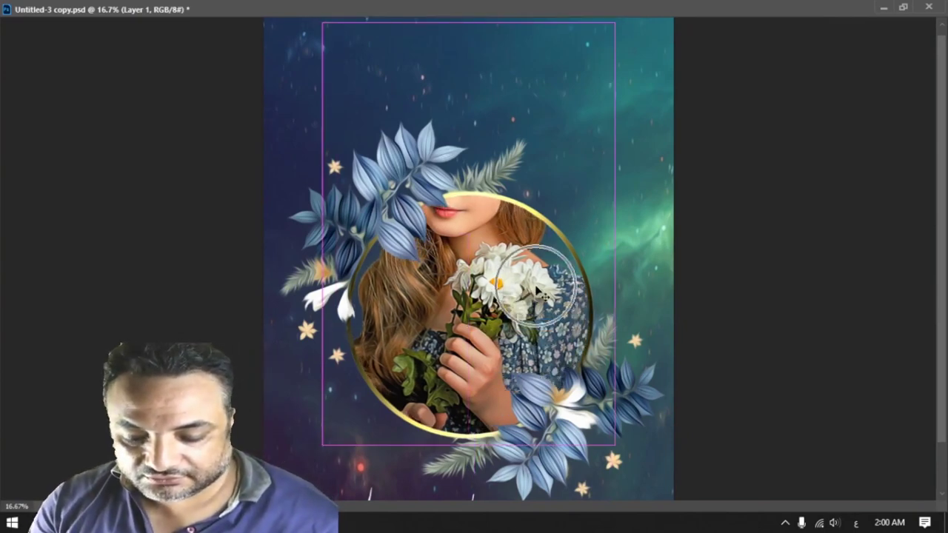
Duplicate the girl layer and bring the copy above the Layer 2 copy 2 frame layer
{"action": "key", "text": "ctrl+j"}
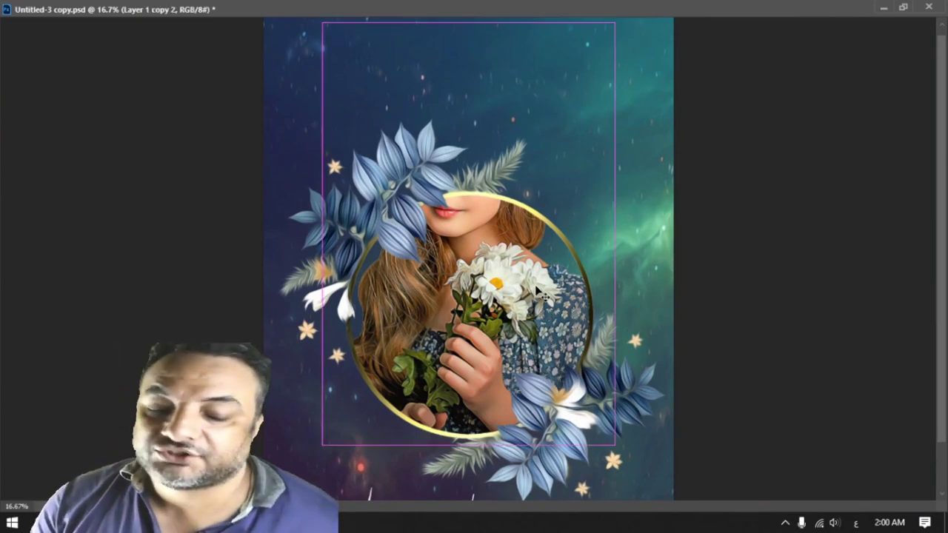
{"action": "left_click", "coordinate": [541, 295]}
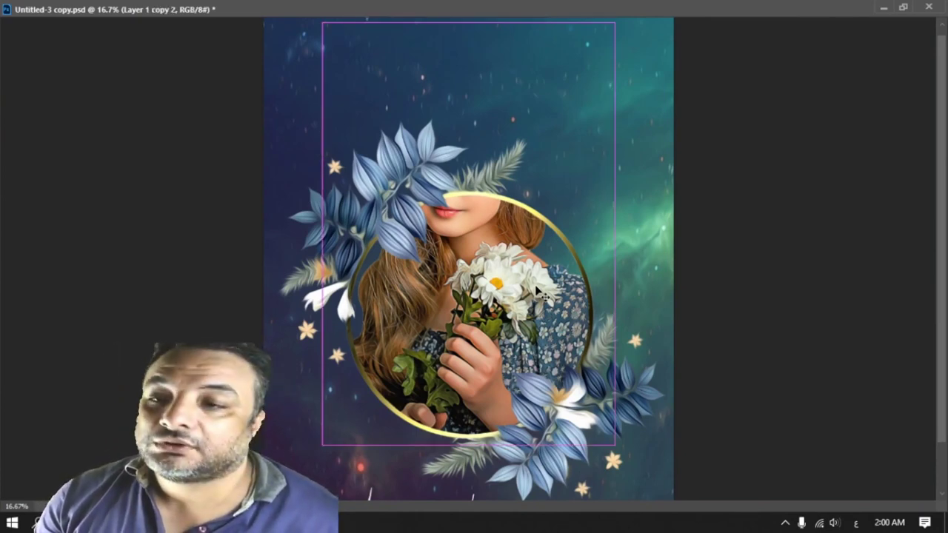
{"action": "key", "text": "ctrl+shift+bracketright"}
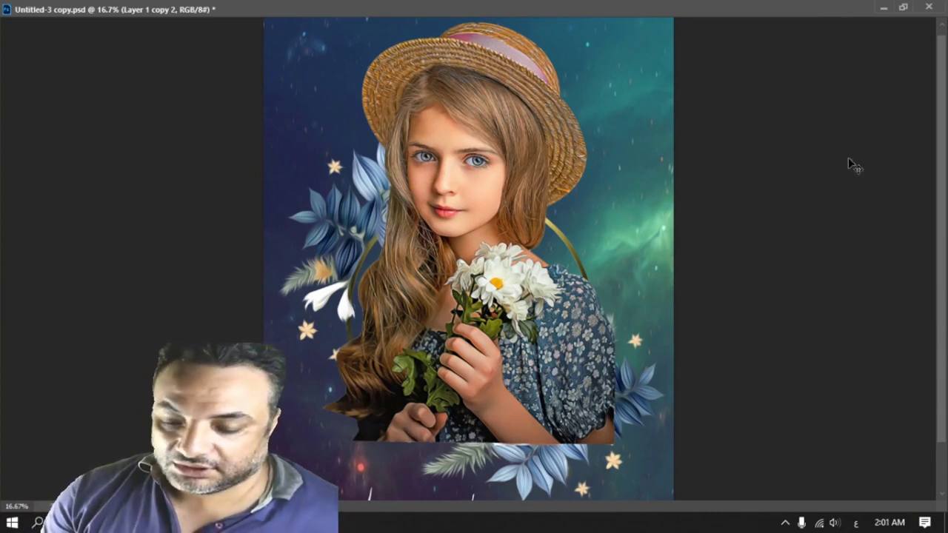
Set up the Eraser with a hard round tip, 127 px in size at 100% hardness
{"action": "left_click", "coordinate": [897, 7]}
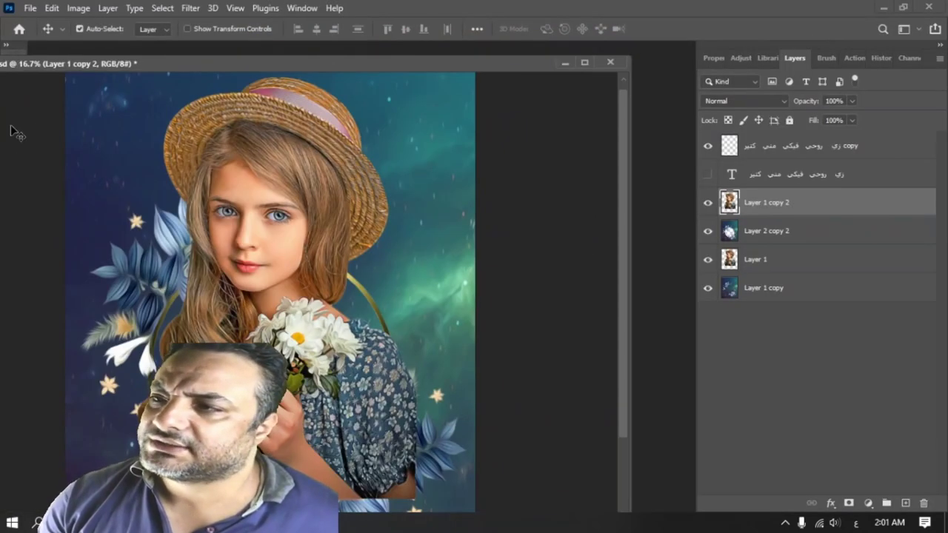
{"action": "left_click_drag", "start_coordinate": [43, 63], "coordinate": [278, 77]}
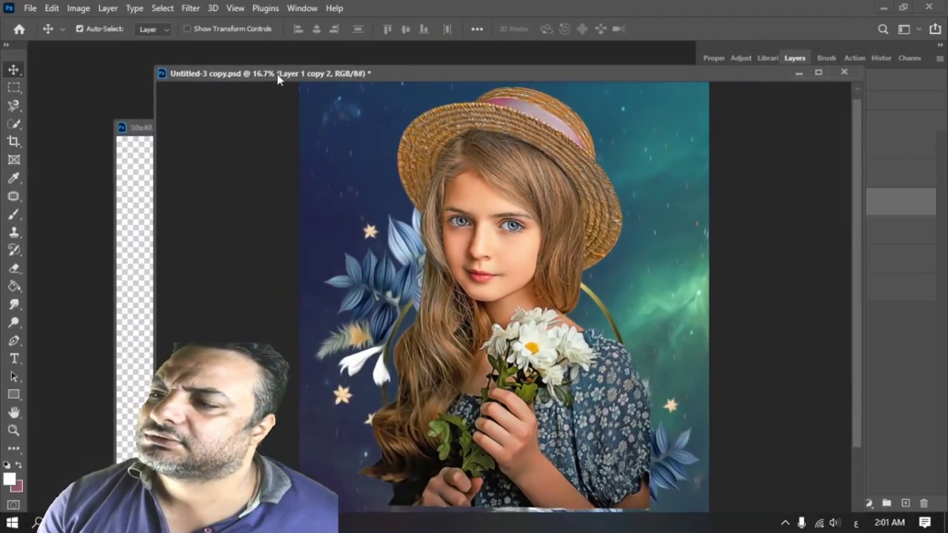
{"action": "left_click", "coordinate": [16, 271]}
{"action": "right_click", "coordinate": [446, 277]}
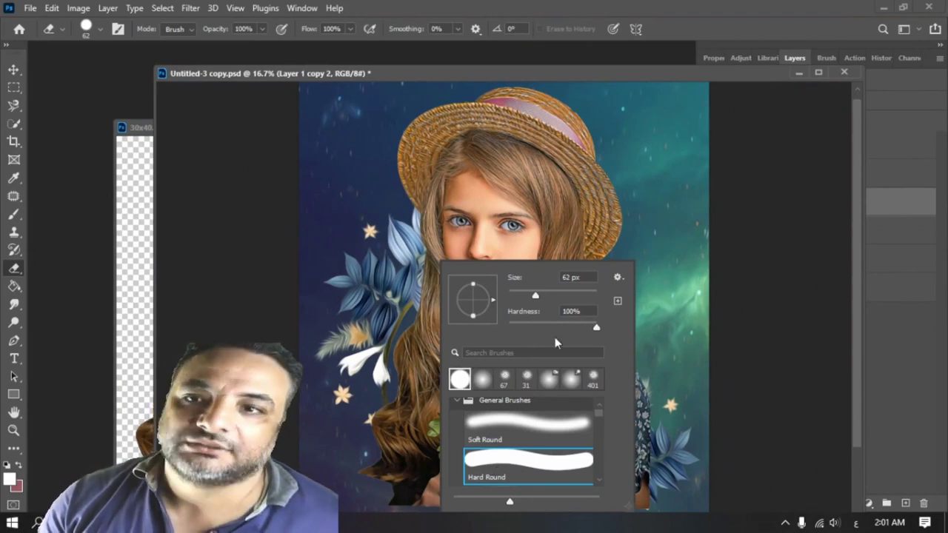
{"action": "left_click", "coordinate": [612, 74]}
{"action": "mouse_move", "coordinate": [617, 74]}
{"action": "left_mouse_down"}
{"action": "mouse_move", "coordinate": [496, 86]}
{"action": "mouse_move", "coordinate": [561, 93]}
{"action": "mouse_move", "coordinate": [552, 93]}
{"action": "left_mouse_up"}
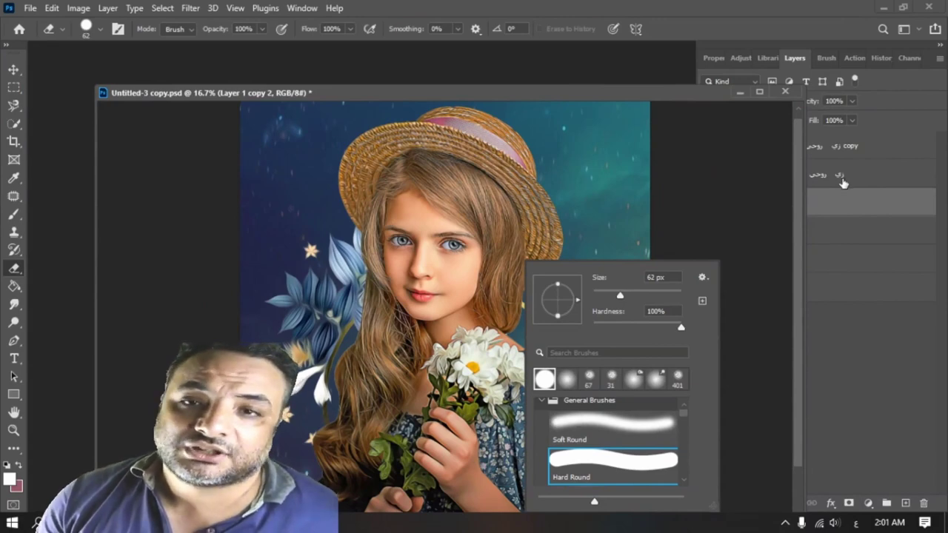
{"action": "left_click", "coordinate": [824, 60]}
{"action": "left_click_drag", "start_coordinate": [652, 98], "coordinate": [512, 120]}
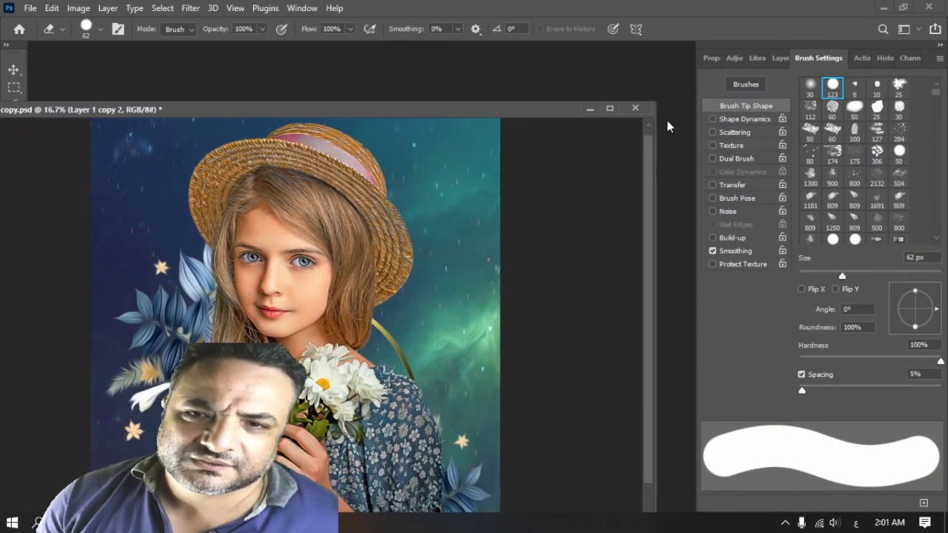
{"action": "left_click", "coordinate": [610, 108]}
{"action": "right_click", "coordinate": [555, 263]}
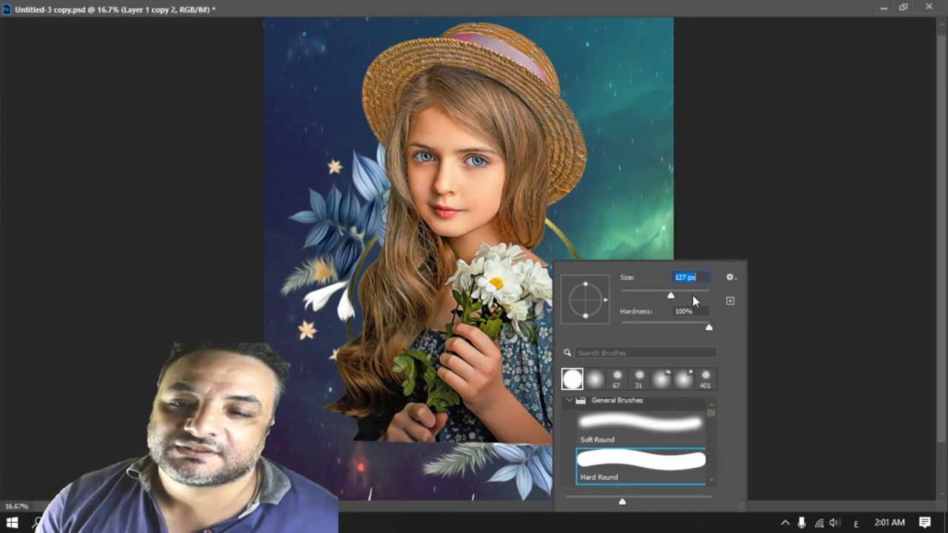
{"action": "key", "text": "Return"}
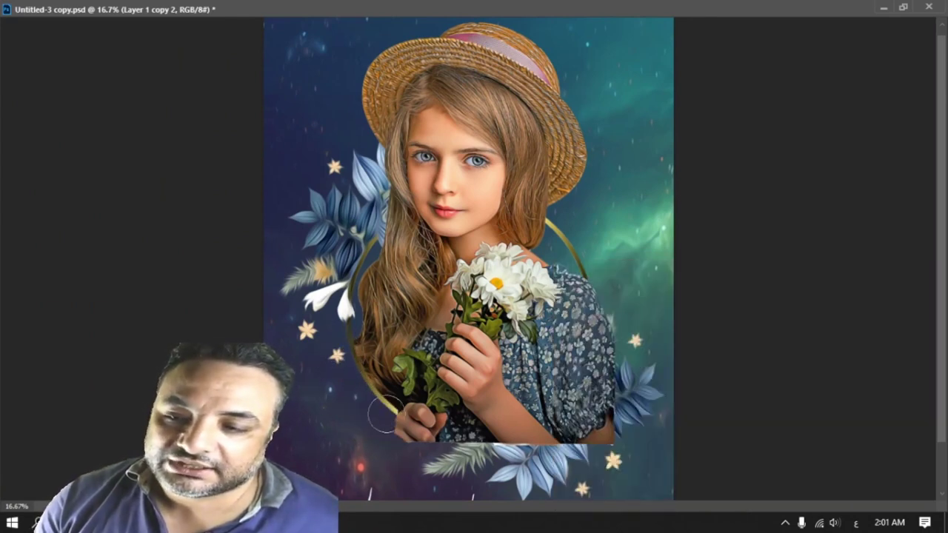
Erase the upper girl copy outside the ring and over the lower flowers, keeping her hat and face in front of the frame
{"action": "left_click_drag", "start_coordinate": [495, 433], "coordinate": [599, 424]}
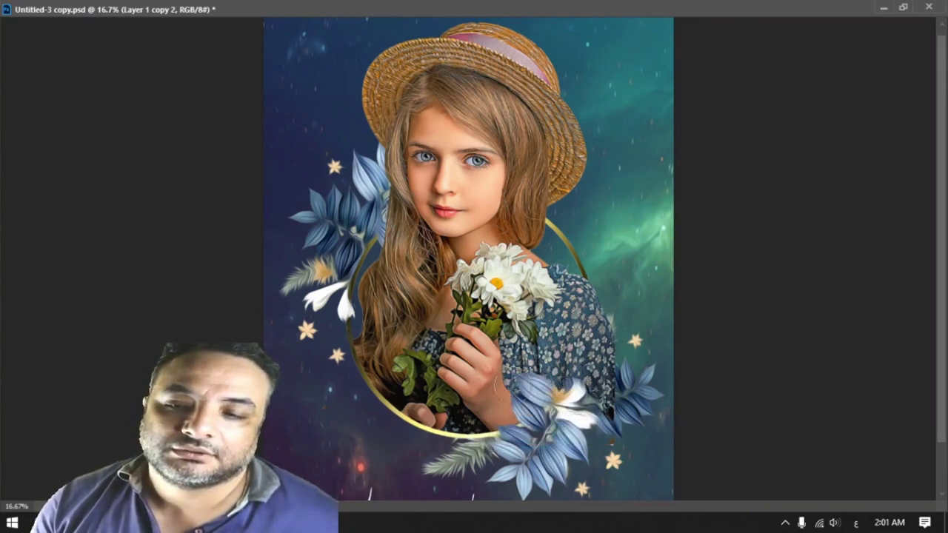
{"action": "left_click_drag", "start_coordinate": [566, 374], "coordinate": [600, 374]}
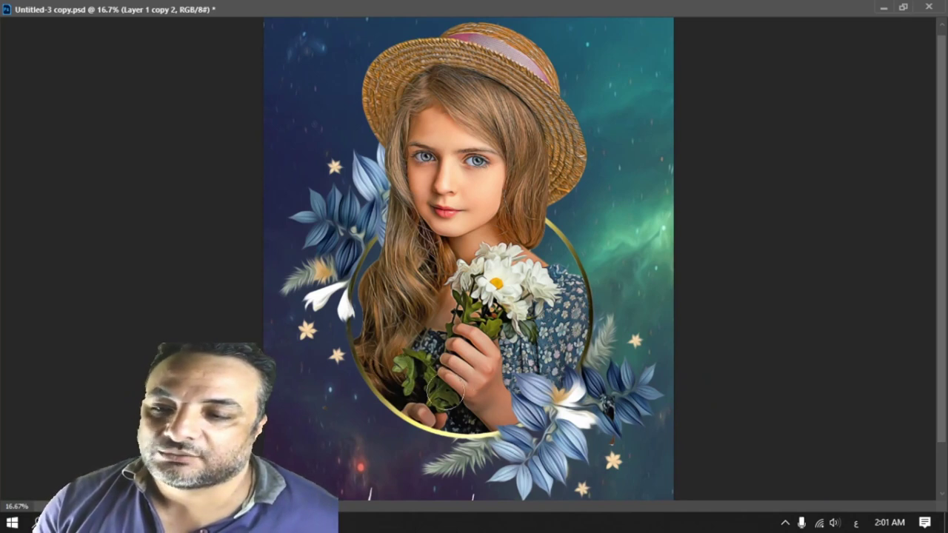
{"action": "key", "text": "ctrl+z"}
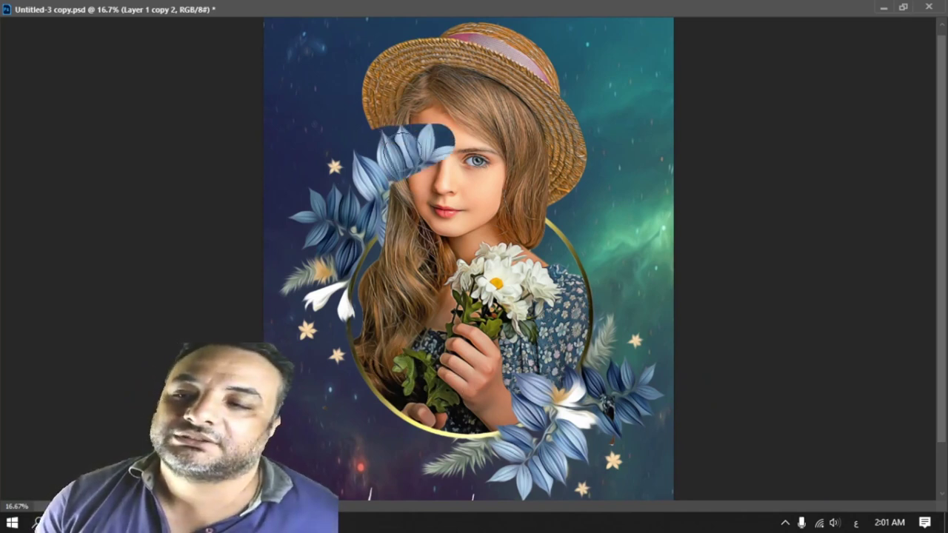
{"action": "key", "text": "ctrl+shift+z"}
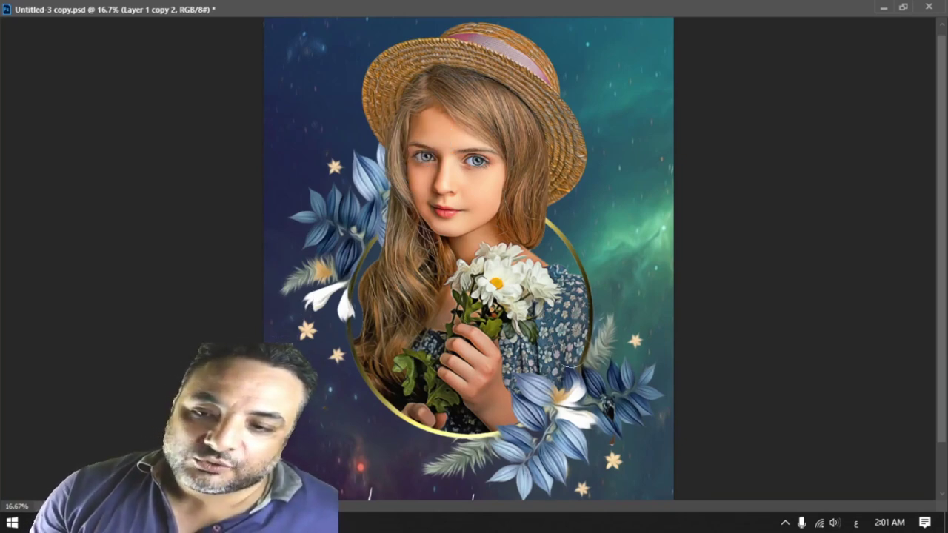
{"action": "scroll", "coordinate": [371, 354], "scroll_direction": "down", "scroll_amount": 2}
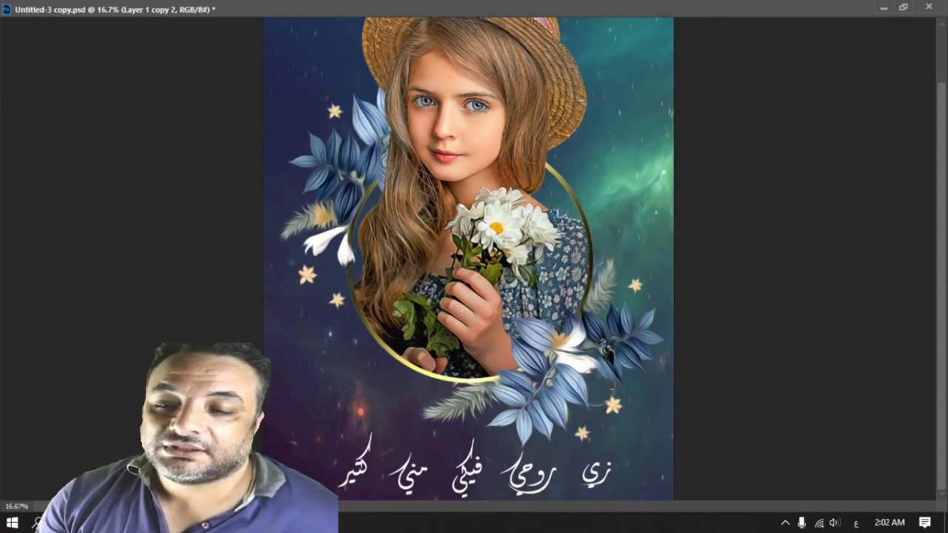
Keep the original editable text layer hidden and select its rasterized copy at the top of the layer stack
{"action": "left_click", "coordinate": [902, 8]}
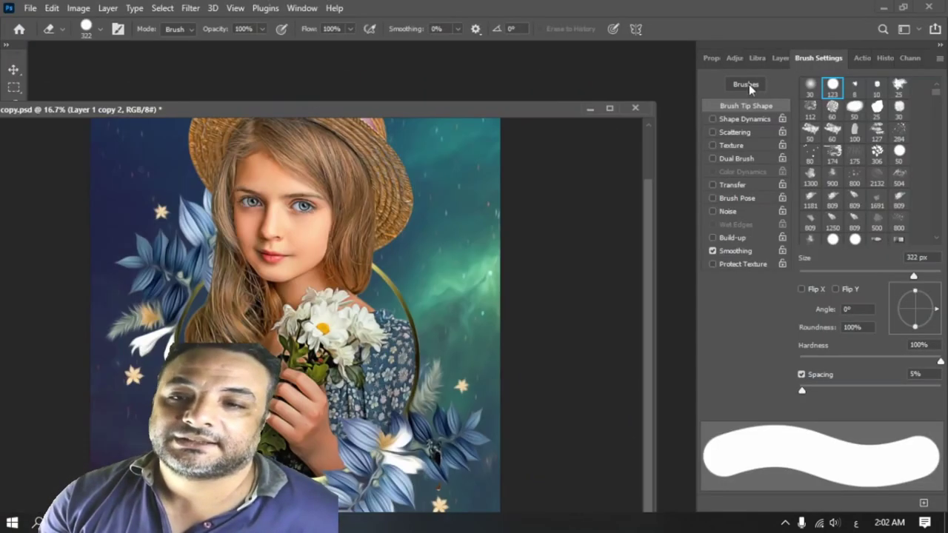
{"action": "left_click", "coordinate": [778, 58]}
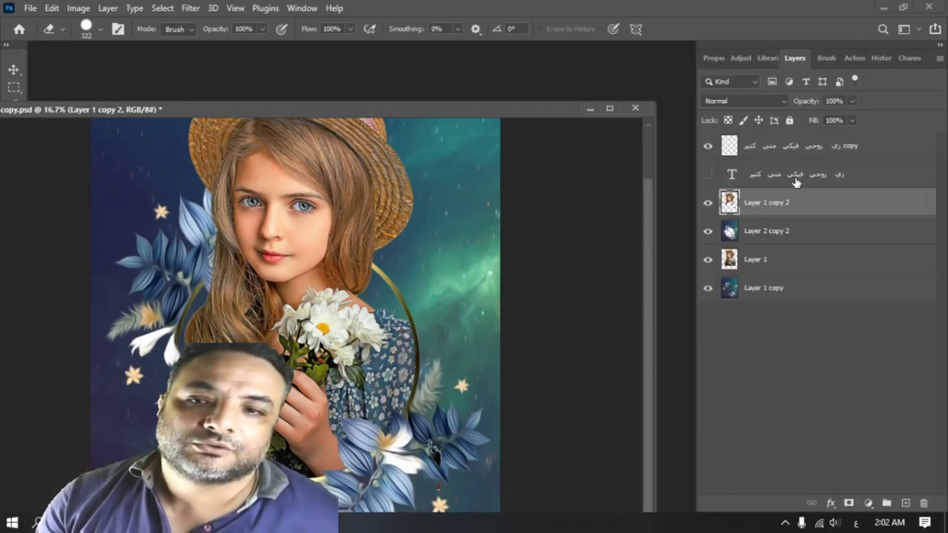
{"action": "left_click", "coordinate": [755, 178]}
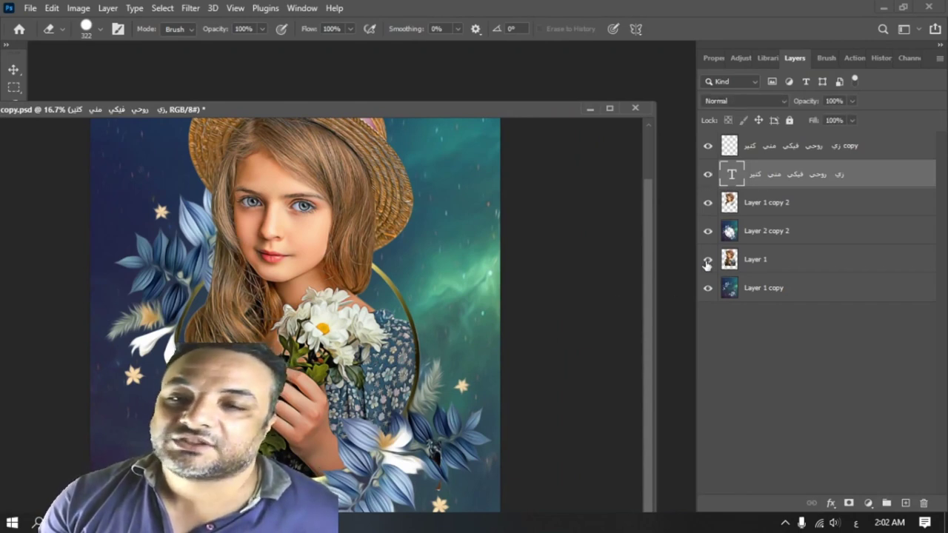
{"action": "left_click", "coordinate": [707, 180]}
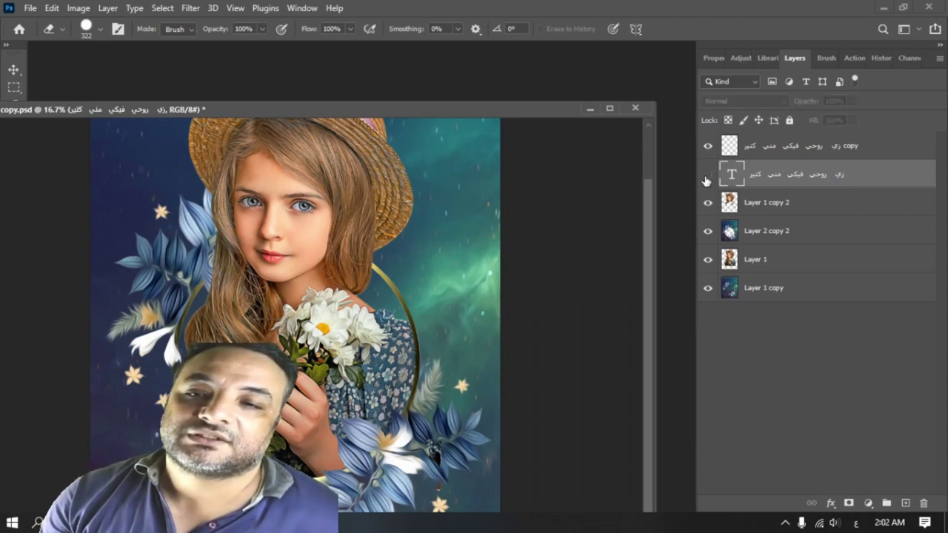
{"action": "left_click", "coordinate": [770, 146]}
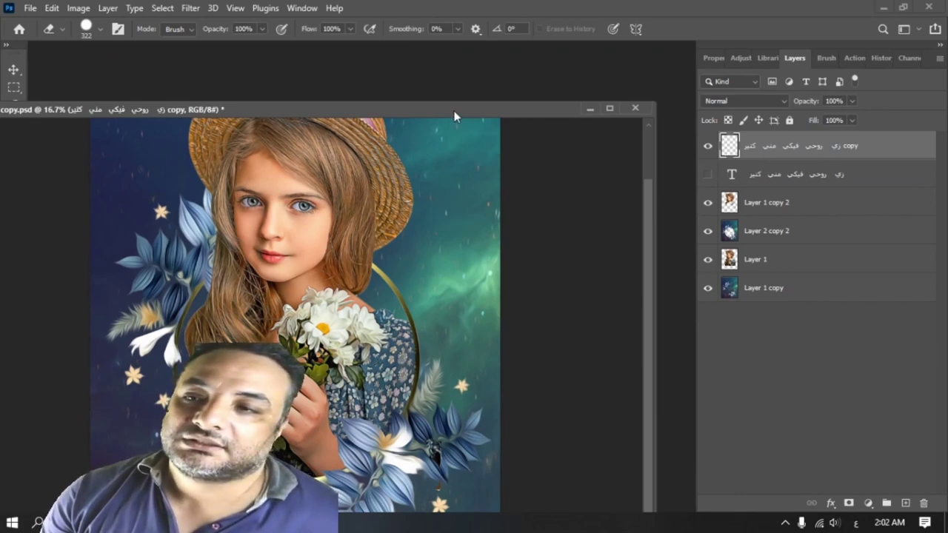
Merge all visible layers into the rasterized text copy layer, keeping the hidden editable text layer separate
{"action": "left_click_drag", "start_coordinate": [454, 110], "coordinate": [512, 74]}
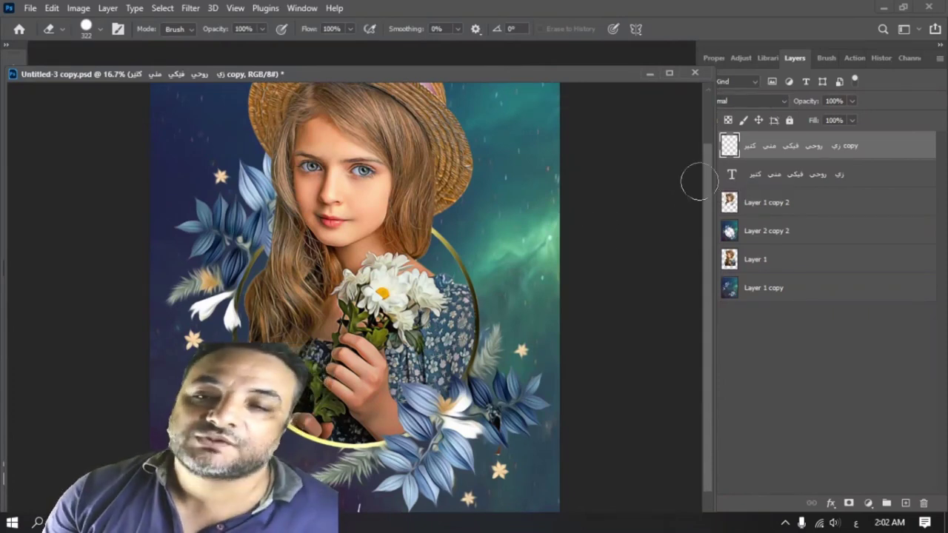
{"action": "left_click_drag", "start_coordinate": [552, 74], "coordinate": [531, 67]}
{"action": "scroll", "coordinate": [335, 296], "scroll_direction": "down", "scroll_amount": 2}
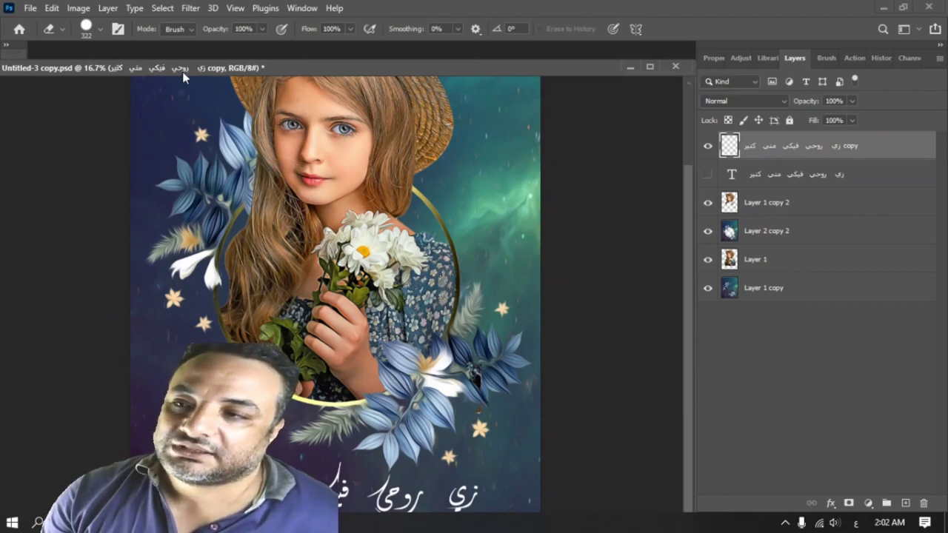
{"action": "left_click_drag", "start_coordinate": [181, 68], "coordinate": [226, 80]}
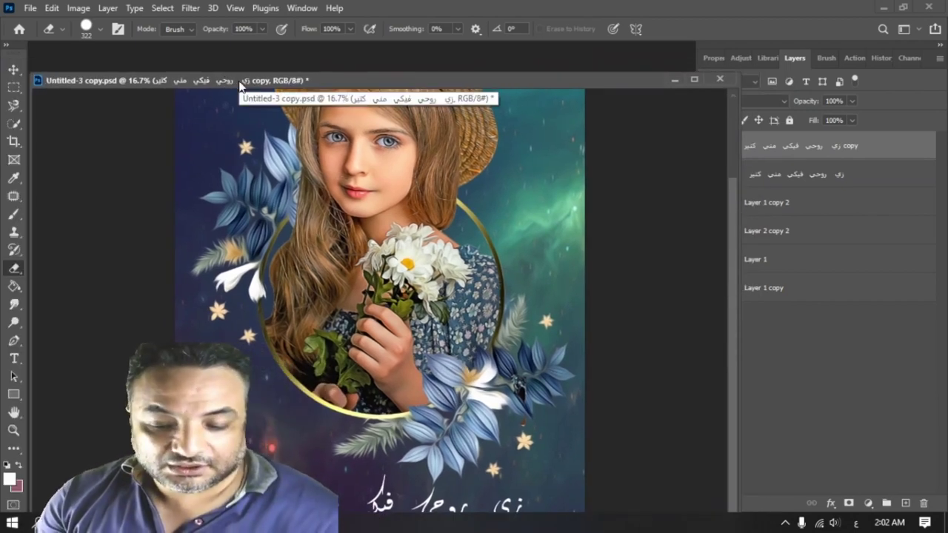
{"action": "key", "text": "ctrl+minus"}
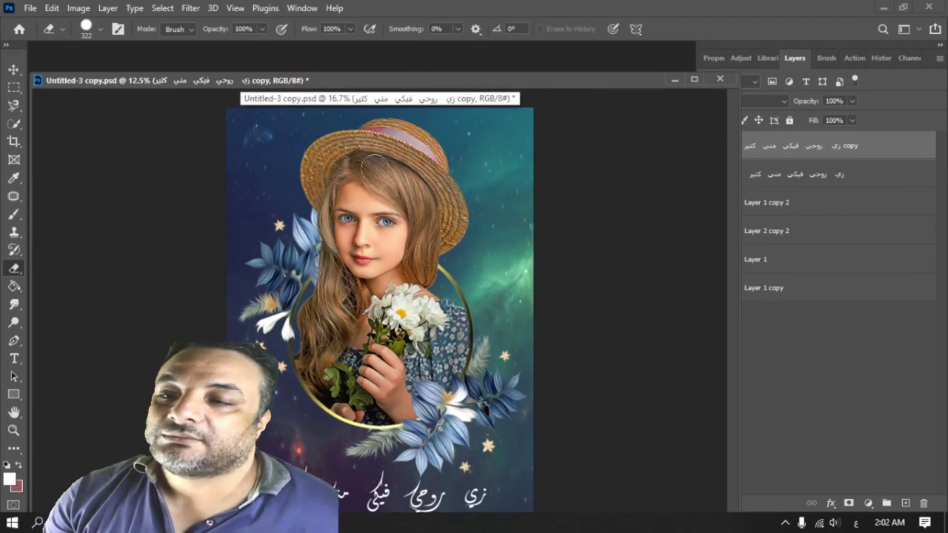
{"action": "left_click", "coordinate": [693, 78]}
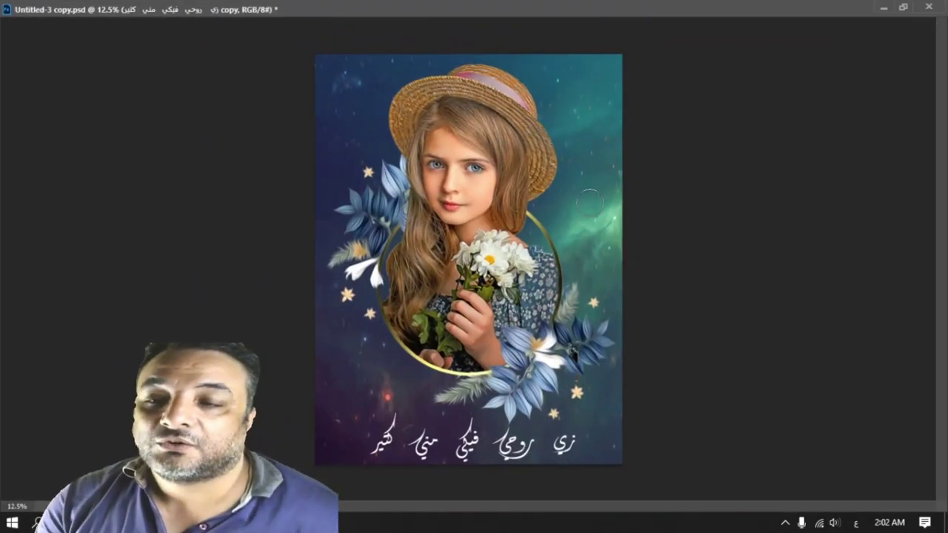
{"action": "left_click", "coordinate": [903, 7]}
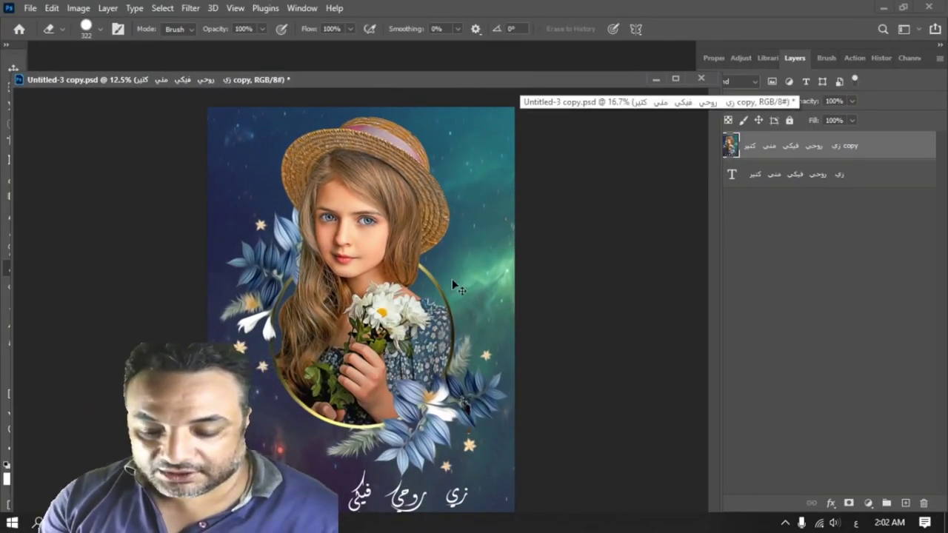
Raise the merged image layer's saturation to +35 with Hue/Saturation
{"action": "key", "text": "ctrl+u"}
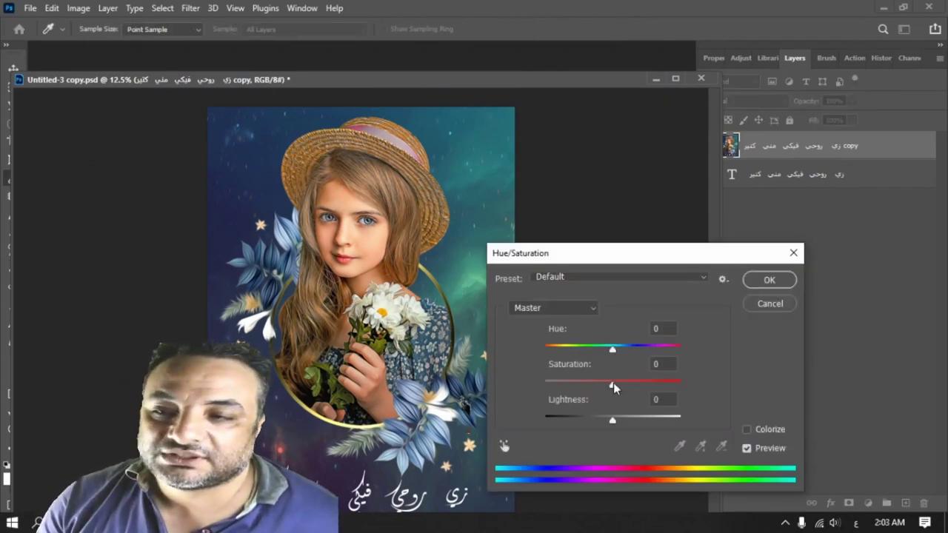
{"action": "left_click_drag", "start_coordinate": [613, 382], "coordinate": [636, 389]}
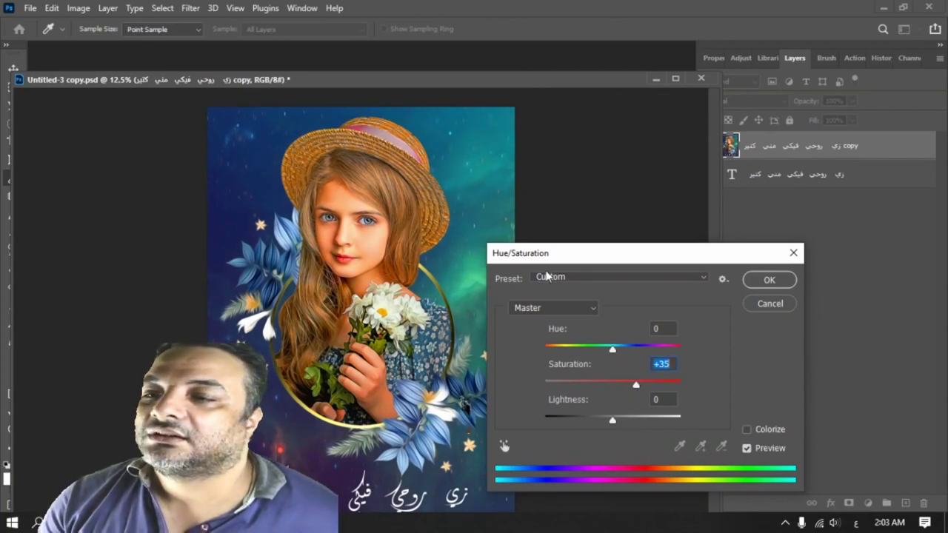
{"action": "left_click", "coordinate": [754, 282]}
{"action": "key", "text": "e"}
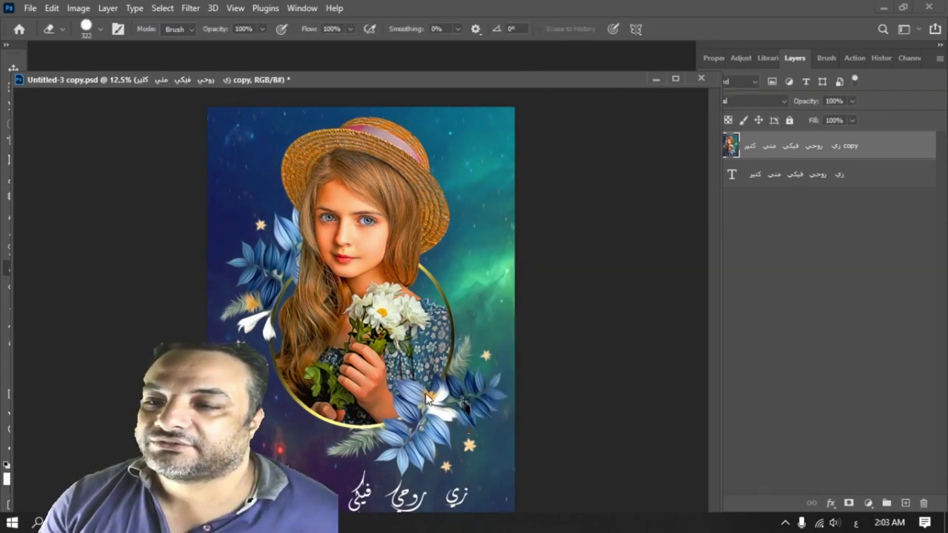
Duplicate the merged, saturated image layer
{"action": "key", "text": "ctrl+plus"}
{"action": "key", "text": "ctrl+plus"}
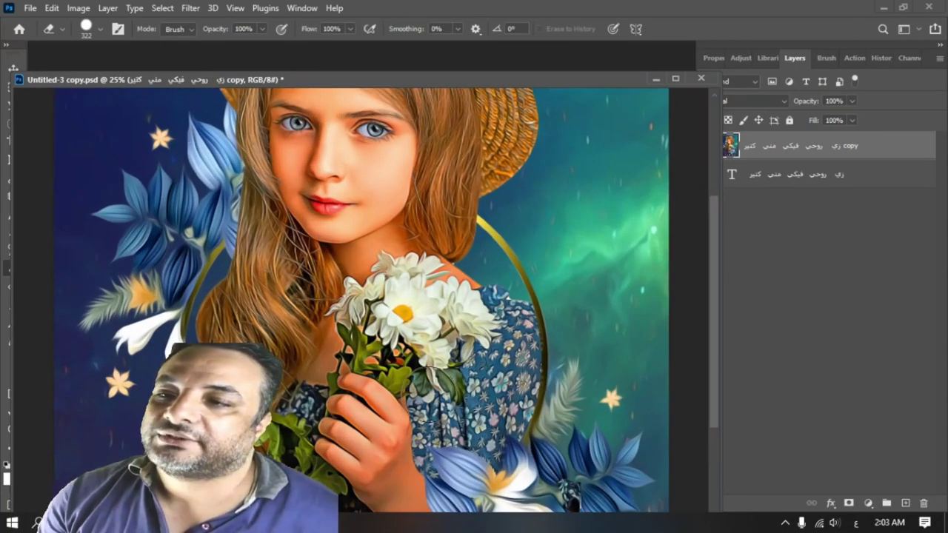
{"action": "scroll", "coordinate": [353, 422], "scroll_direction": "up", "scroll_amount": 5}
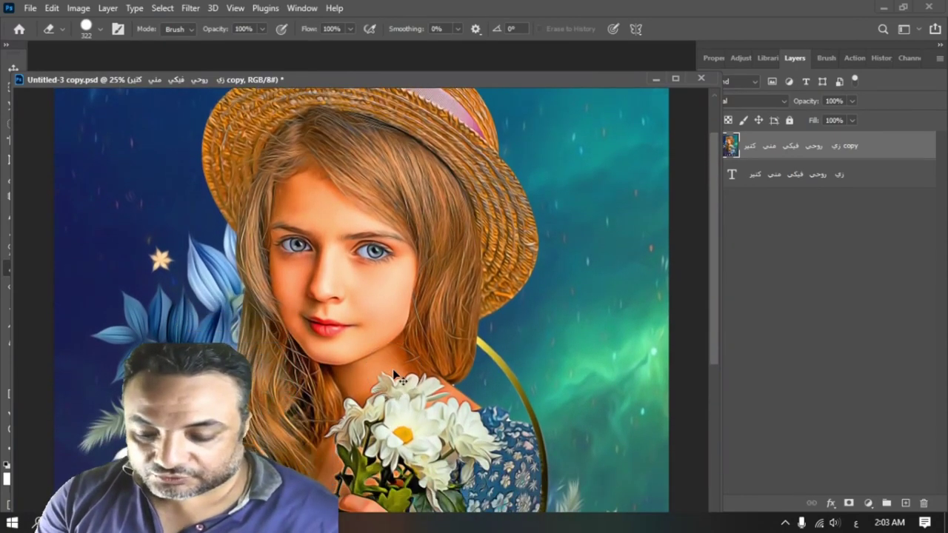
{"action": "key", "text": "ctrl+j"}
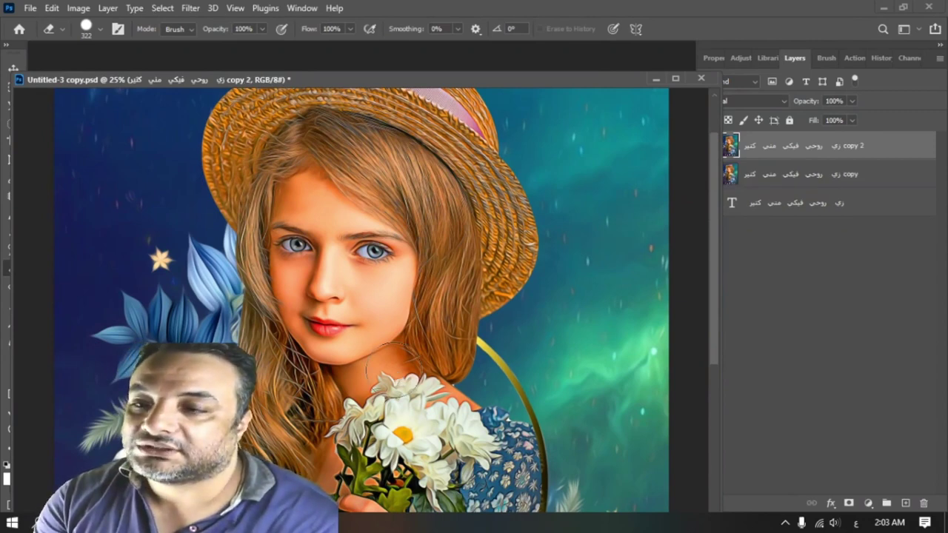
Apply the Oil Paint filter to the duplicated image layer with Stylization 2.5 and Cleanliness 2.6, leaving Lighting off
{"action": "key", "text": "alt+shift"}
{"action": "key", "text": "alt+t"}
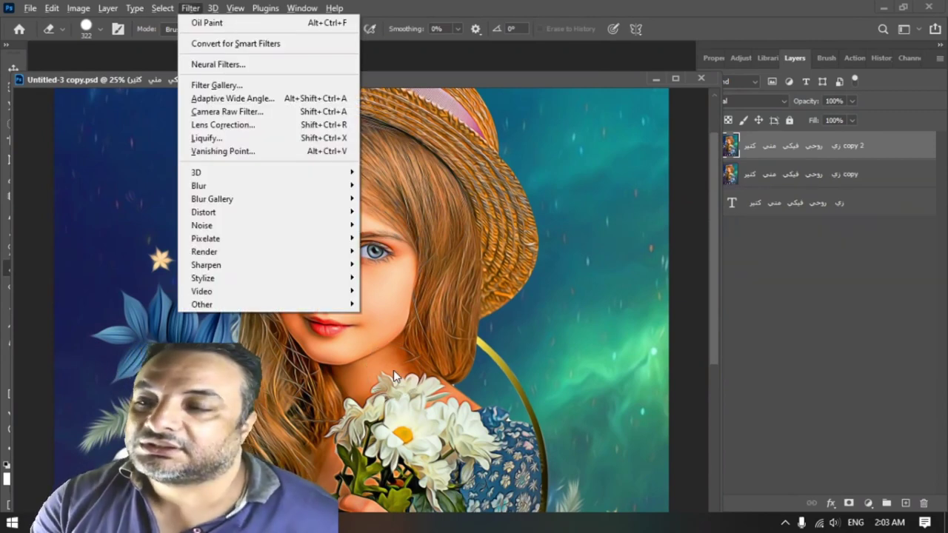
{"action": "mouse_move", "coordinate": [209, 270]}
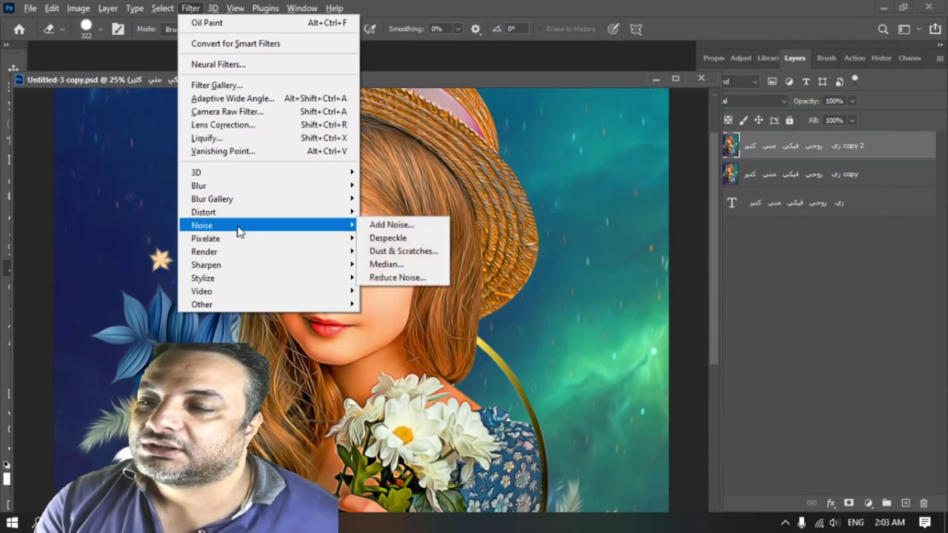
{"action": "mouse_move", "coordinate": [237, 291]}
{"action": "mouse_move", "coordinate": [304, 279]}
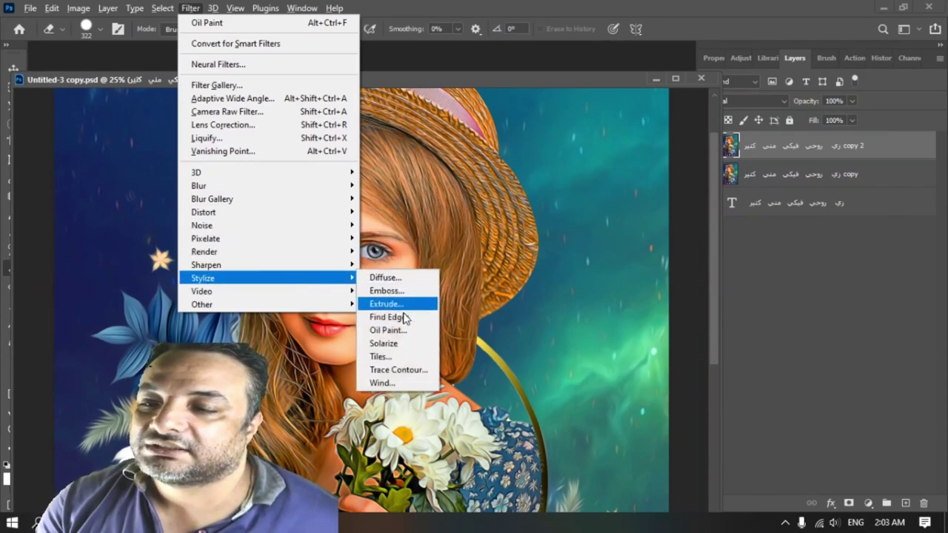
{"action": "left_click", "coordinate": [389, 330]}
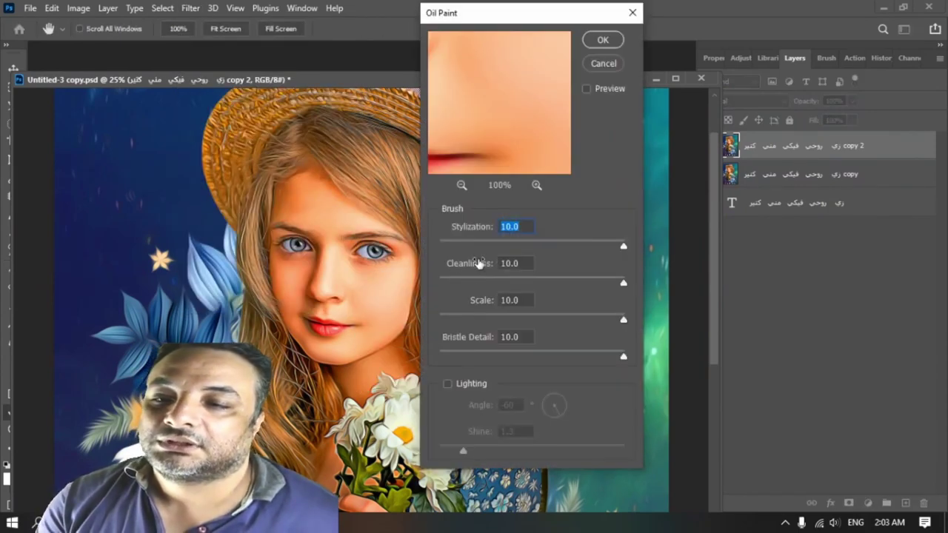
{"action": "left_click", "coordinate": [485, 278]}
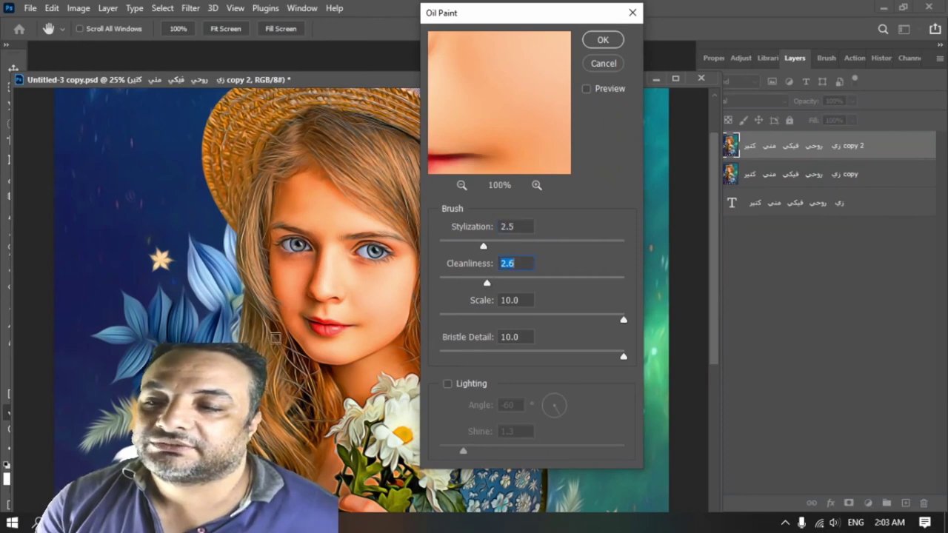
{"action": "left_click", "coordinate": [602, 41]}
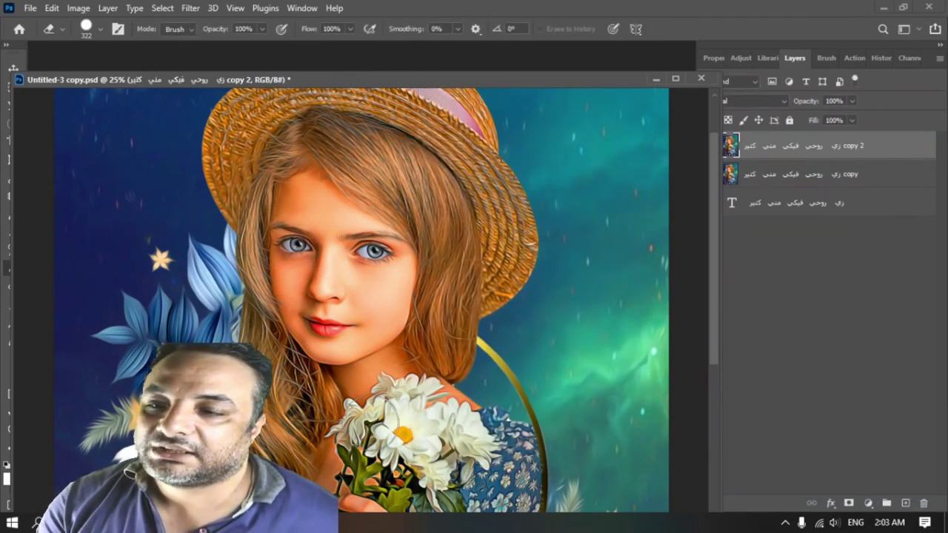
Inspect the oil-painted face up close and the whole composite, and reposition the floating document window
{"action": "key", "text": "ctrl+plus"}
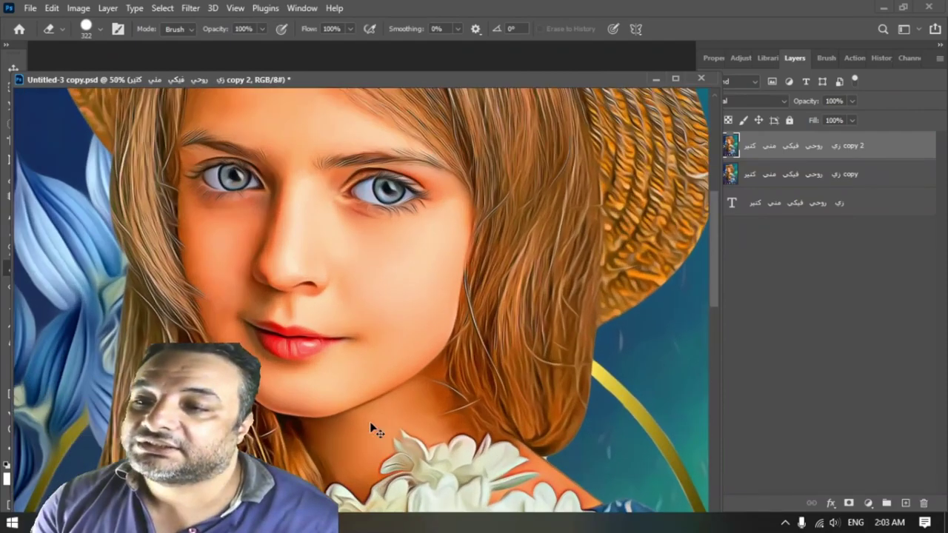
{"action": "key", "text": "ctrl+minus"}
{"action": "key", "text": "ctrl+minus"}
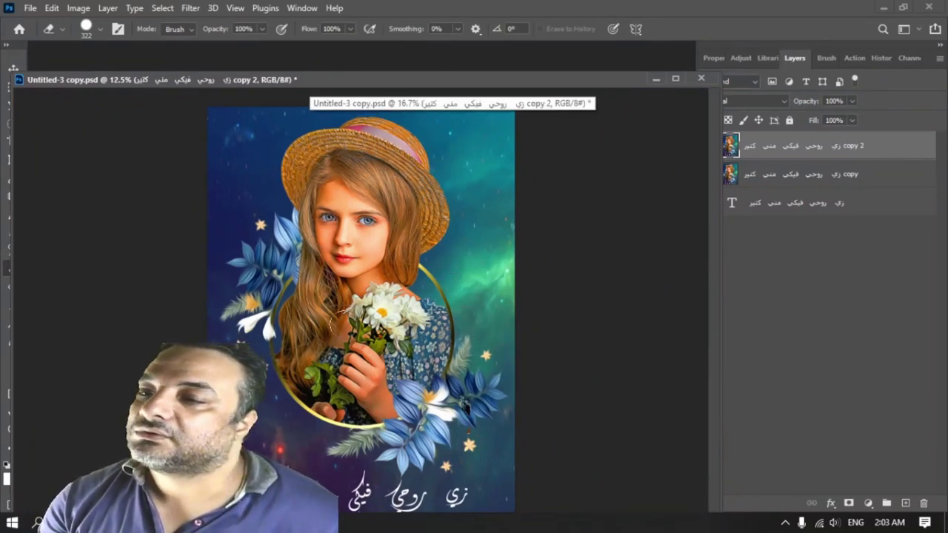
{"action": "left_click_drag", "start_coordinate": [359, 82], "coordinate": [370, 74]}
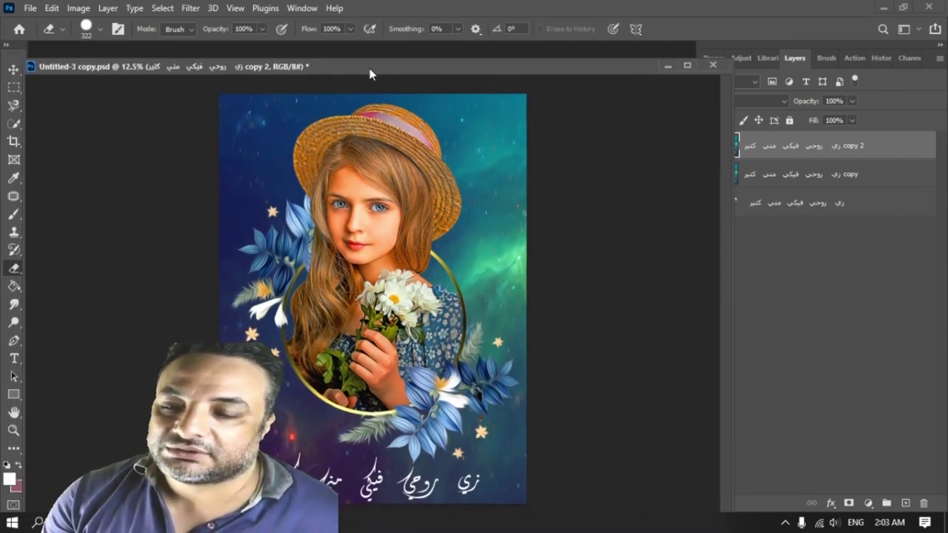